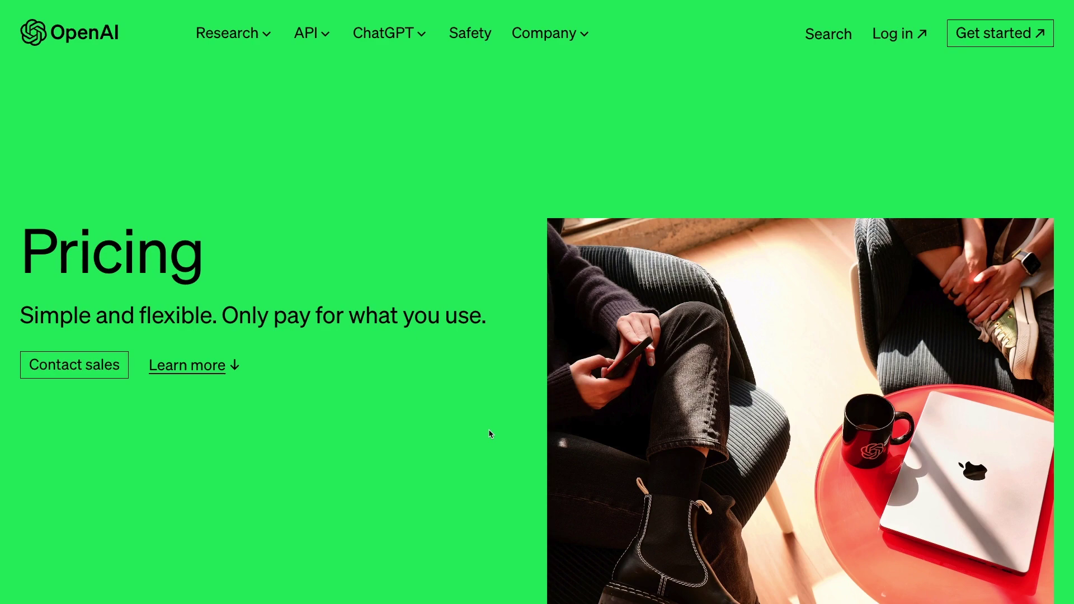
Scroll the OpenAI Pricing page down to the language-model price tables
scroll(488, 428, "down", 10)
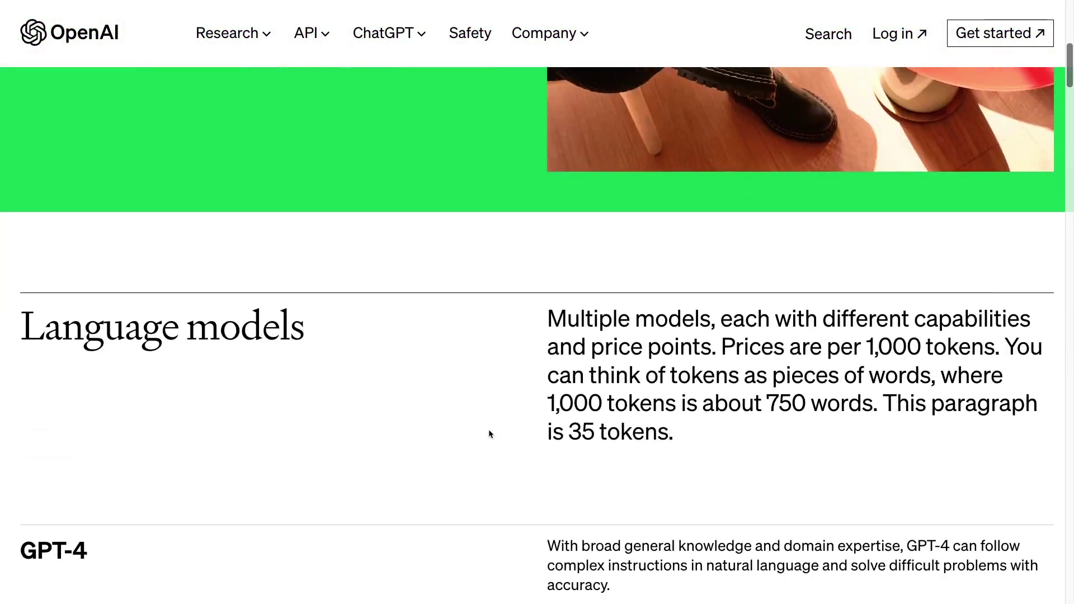
scroll(489, 434, "down", 12)
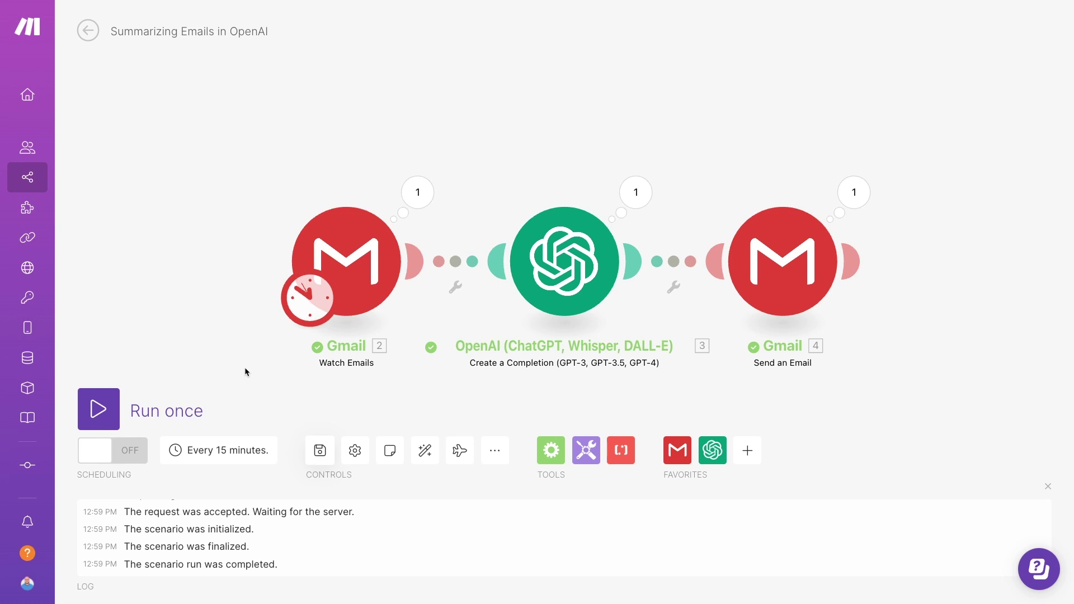
Inspect the Watch Emails, OpenAI Create a Completion and Send an Email module settings in turn
left_click(350, 263)
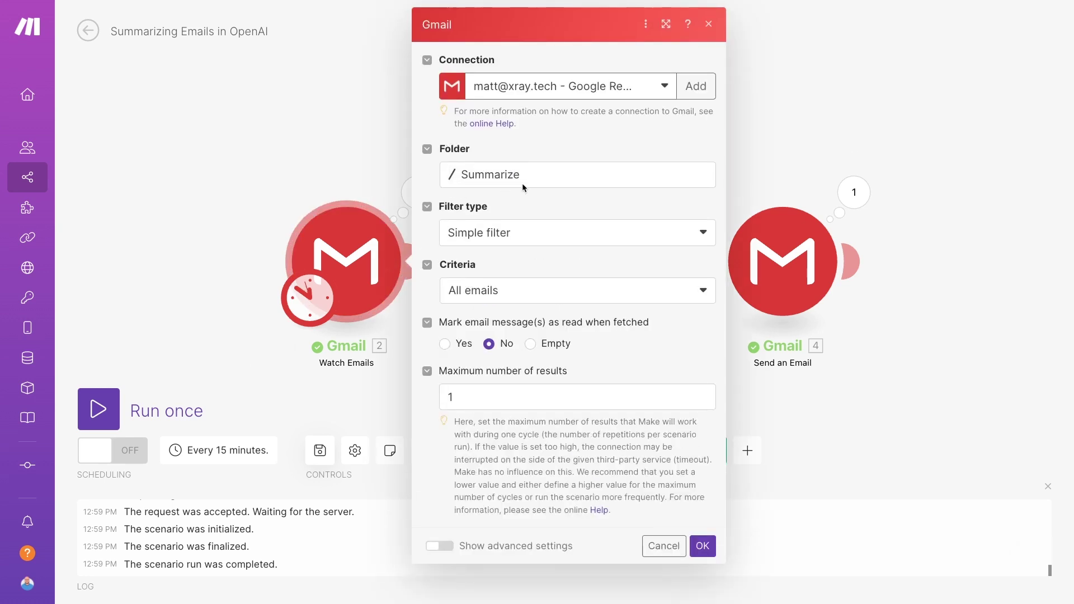
left_click(762, 146)
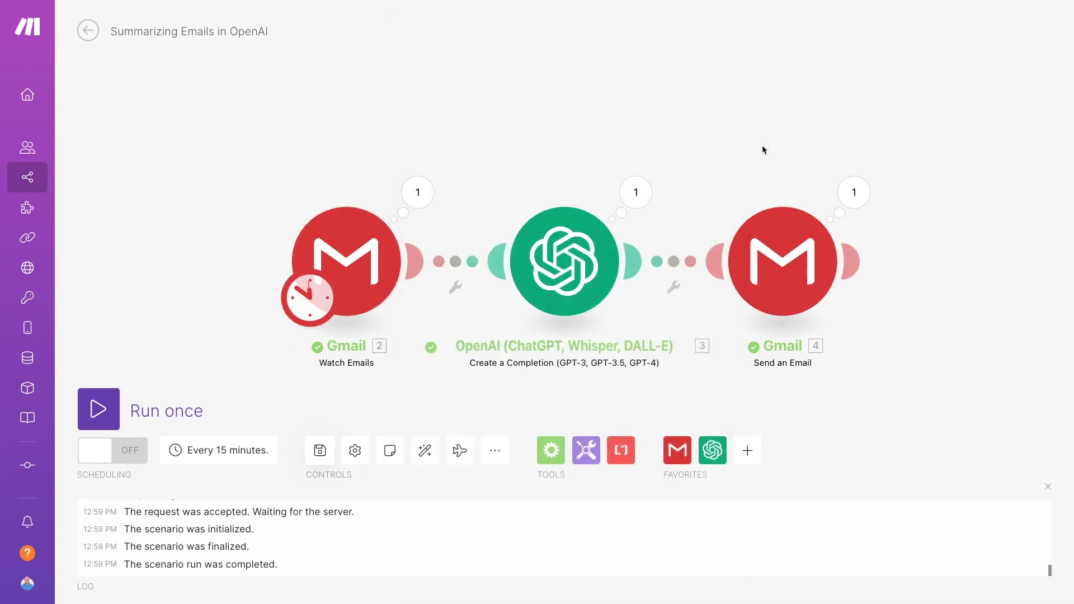
left_click(589, 264)
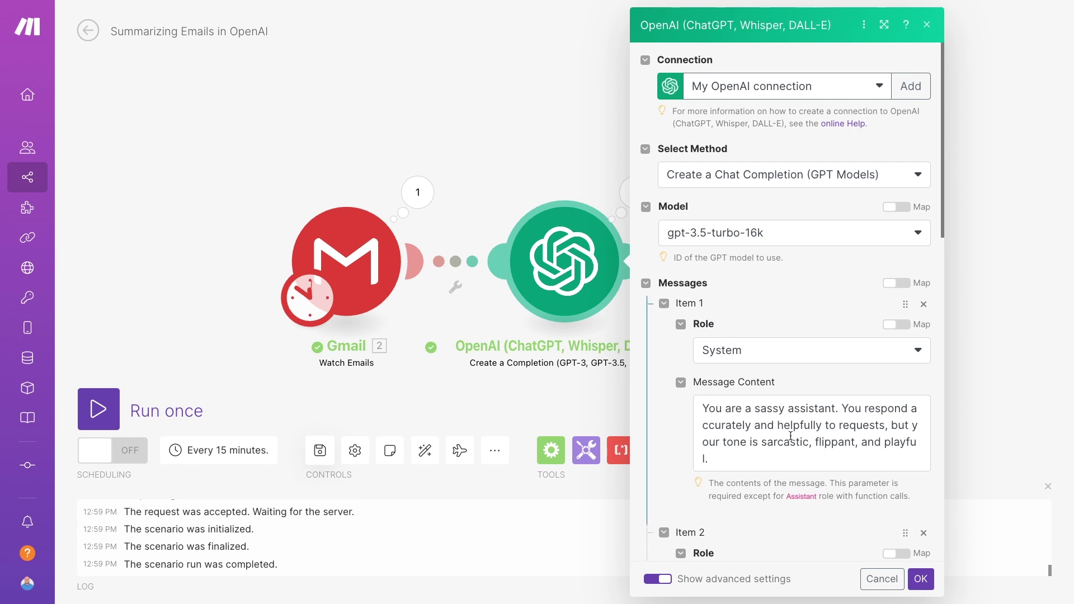
scroll(771, 383, "down", 7)
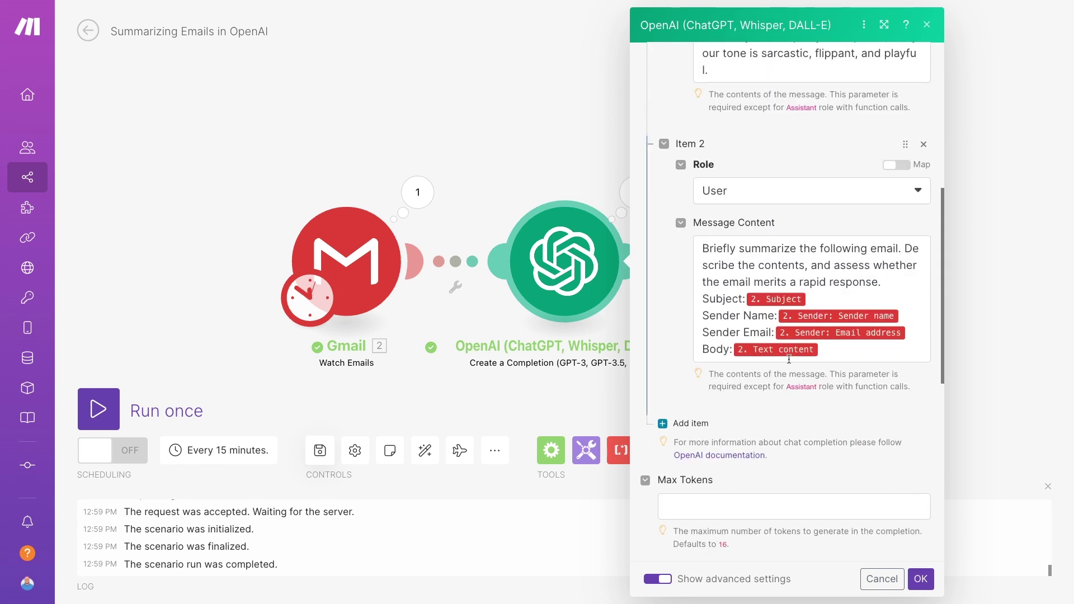
left_click(986, 350)
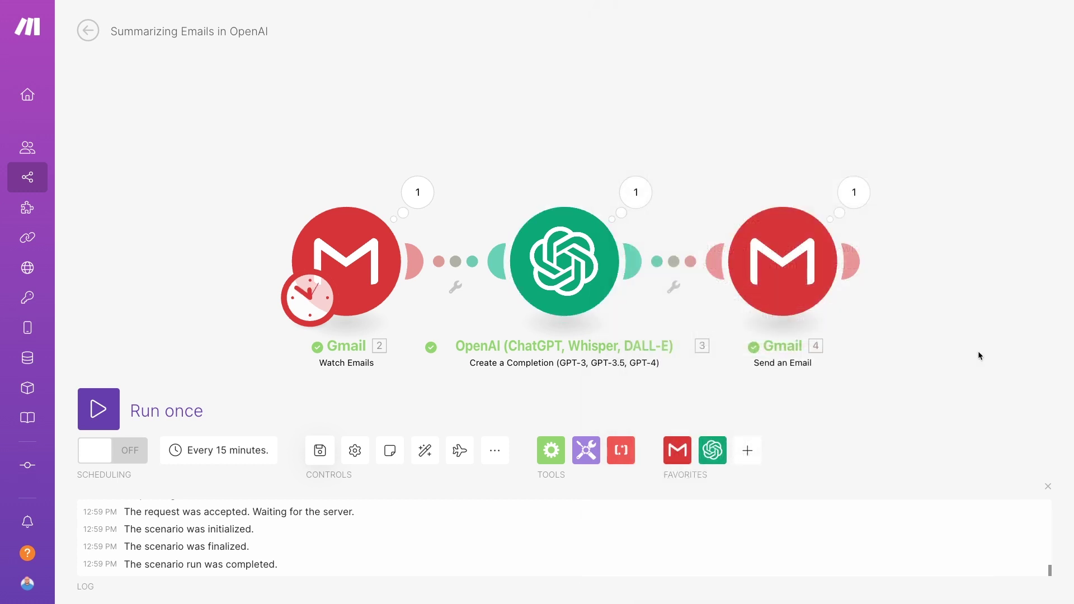
left_click(772, 284)
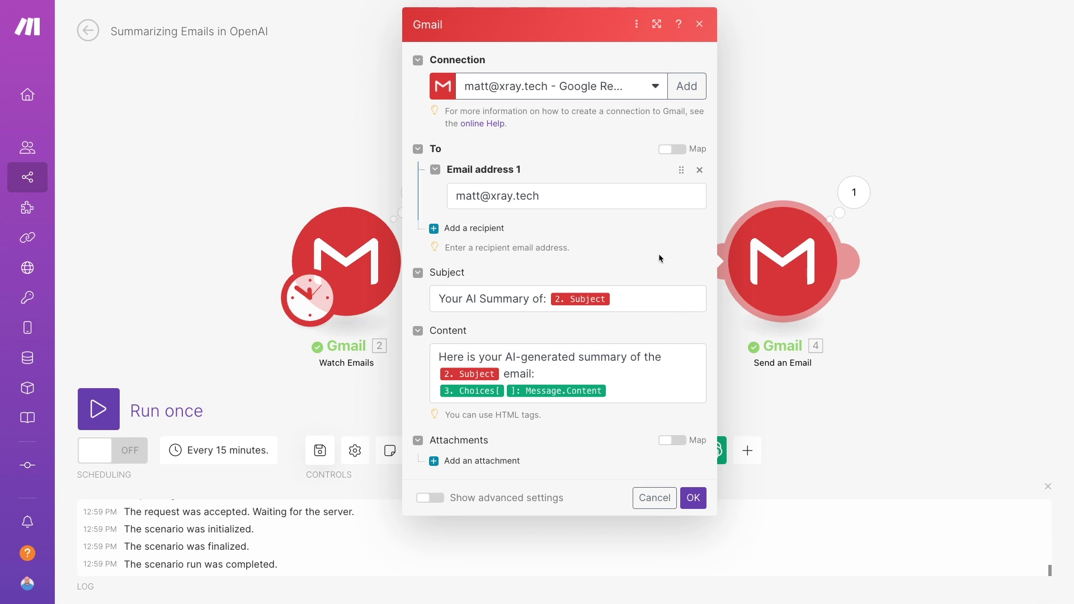
left_click(893, 396)
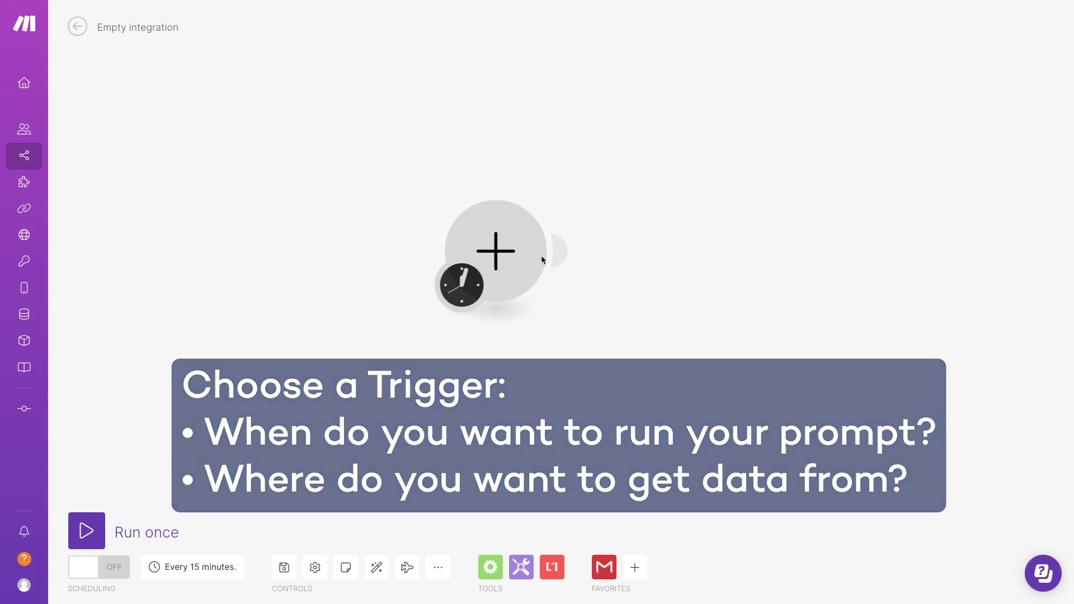
left_click(503, 256)
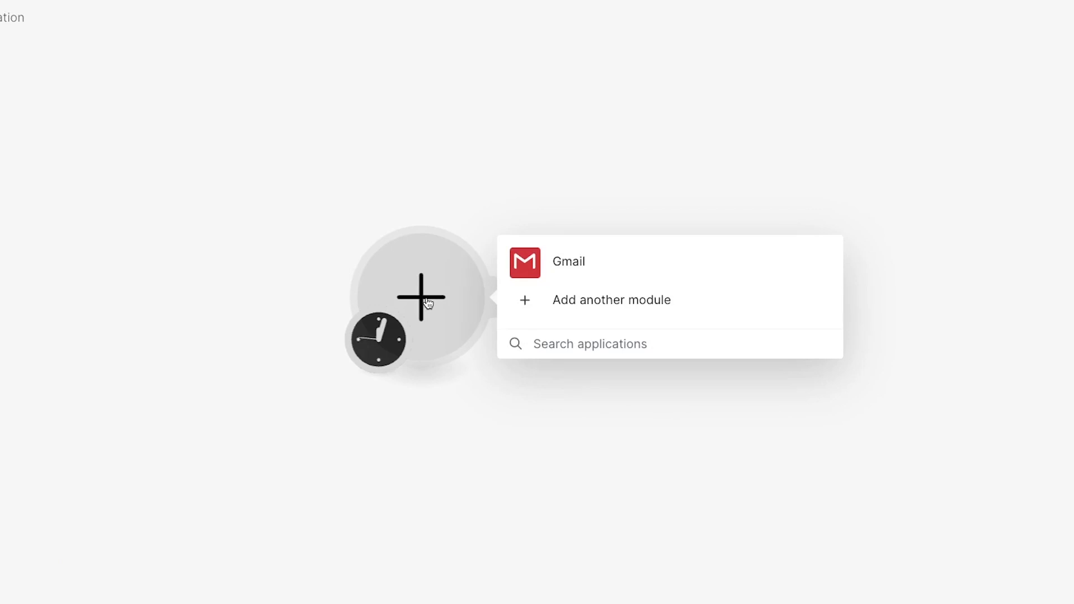
left_click(534, 266)
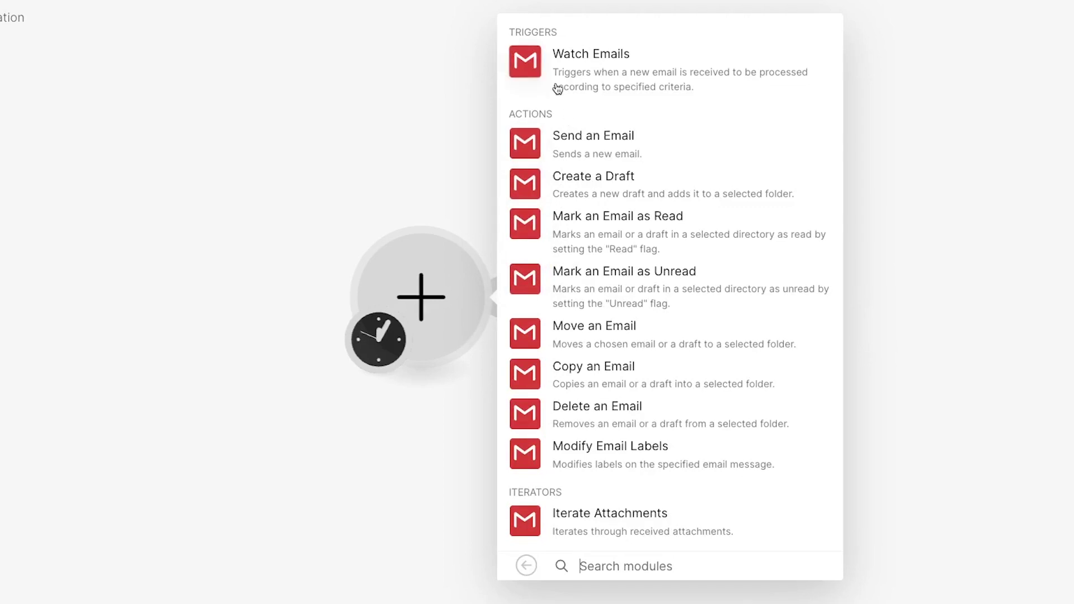
left_click(549, 63)
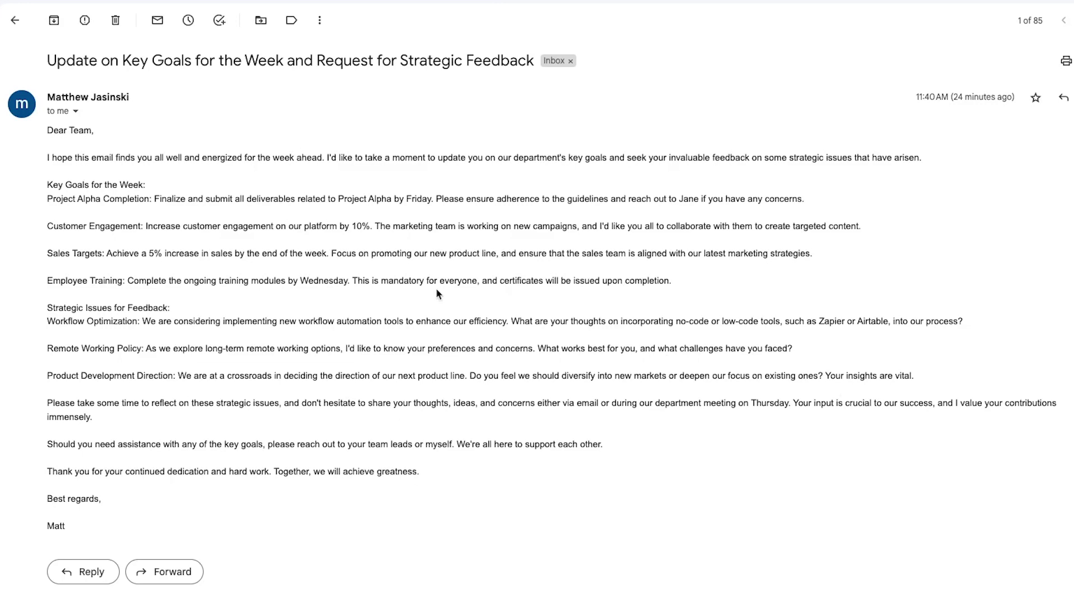
Create a new Gmail label named 'Summarize' and apply it to the open email
left_click(292, 20)
left_click(339, 200)
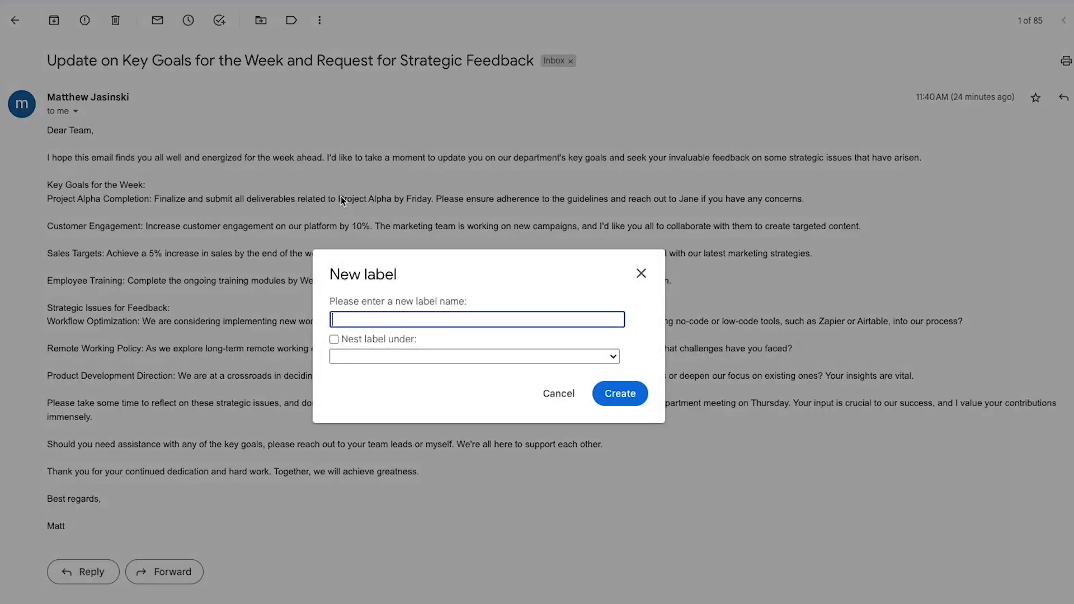
type("Summarize")
left_click(619, 391)
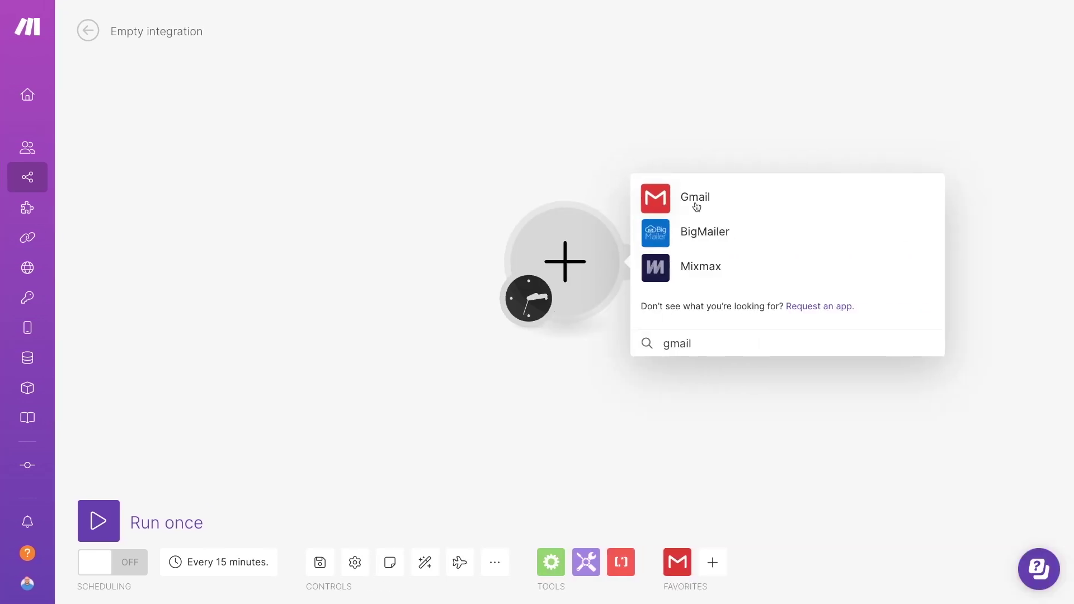
Add the Gmail Watch Emails trigger using the Google Restricted connection
left_click(696, 206)
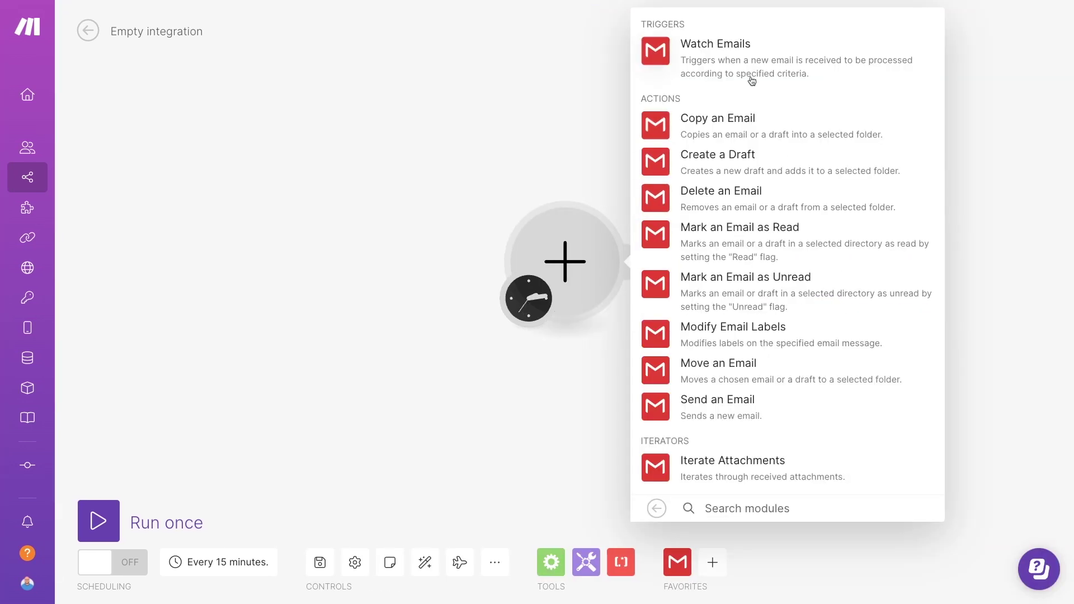
left_click(723, 69)
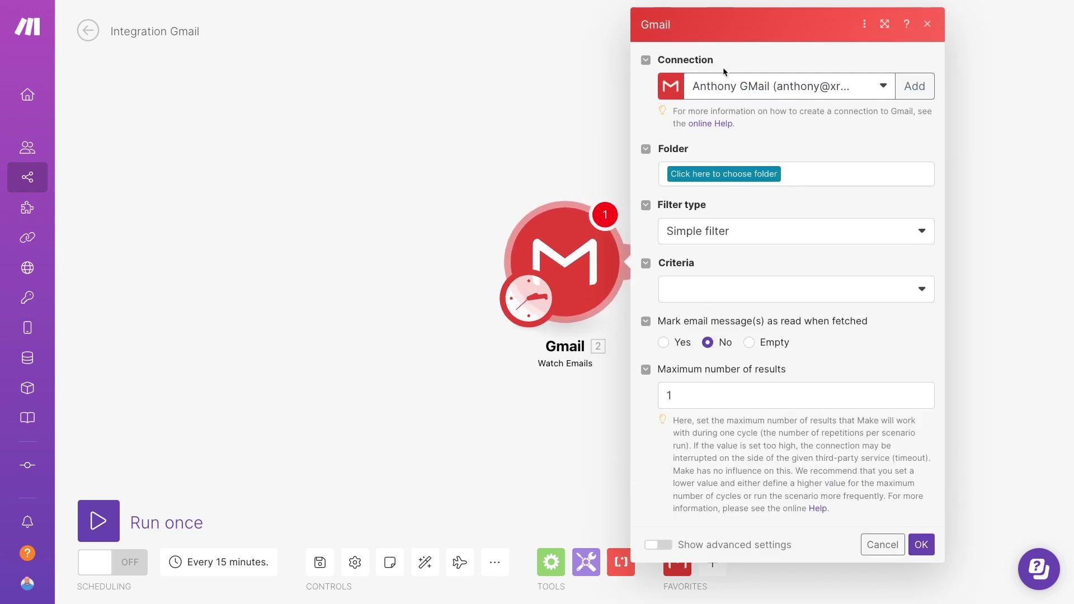
left_click(802, 87)
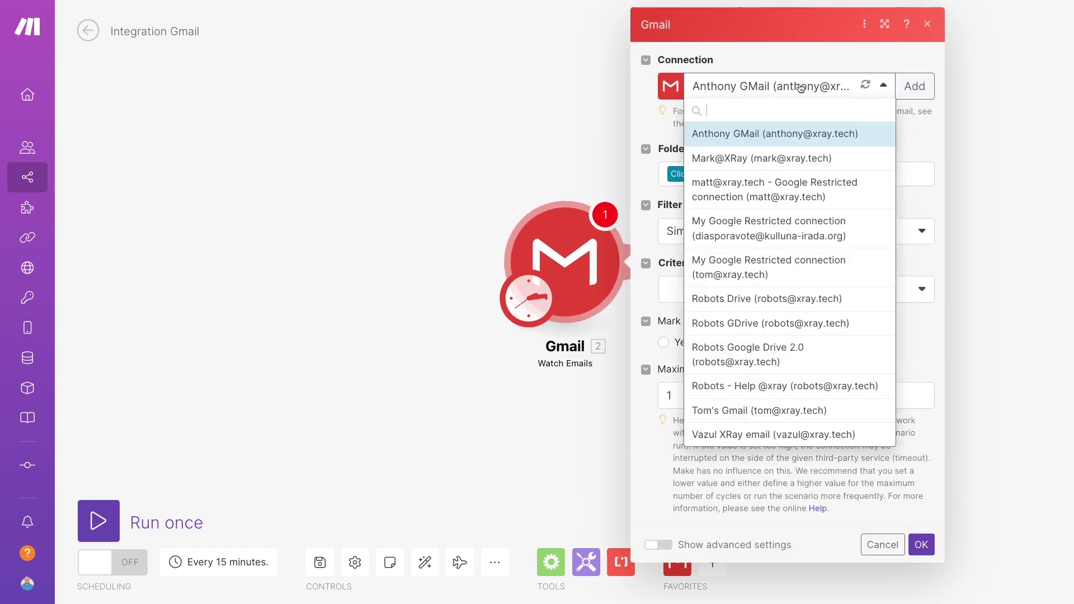
left_click(776, 185)
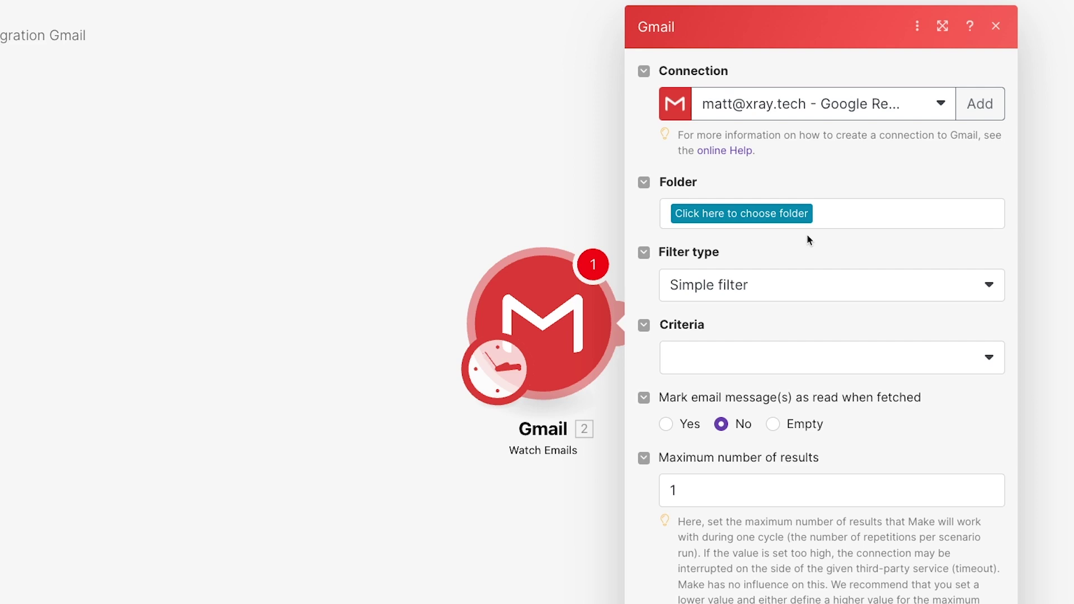
Point the trigger at the Summarize folder with a Simple filter for All emails, then confirm
left_click(749, 222)
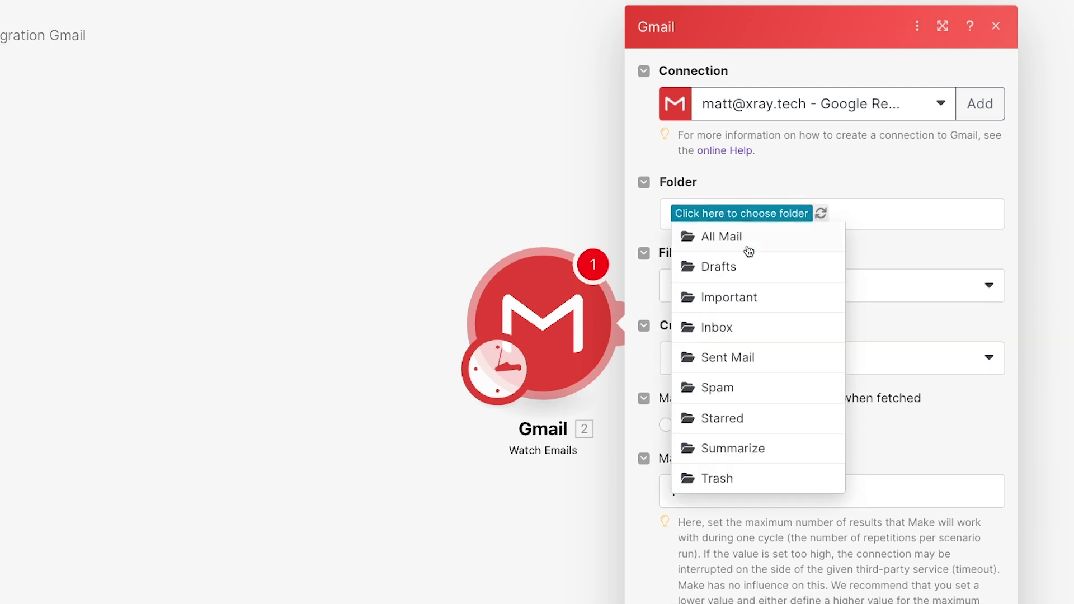
left_click(727, 448)
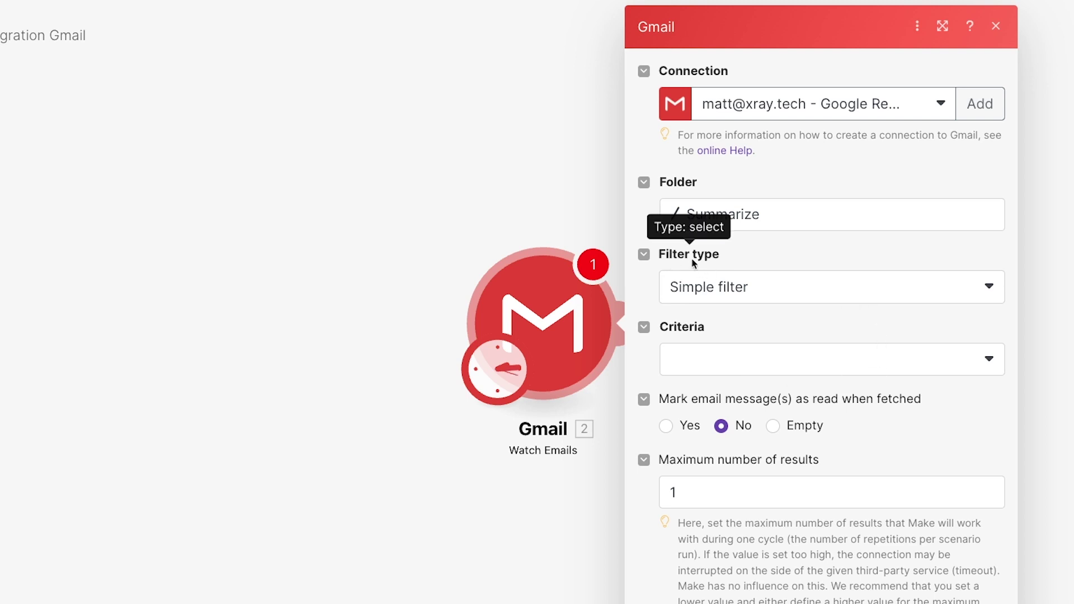
left_click(792, 301)
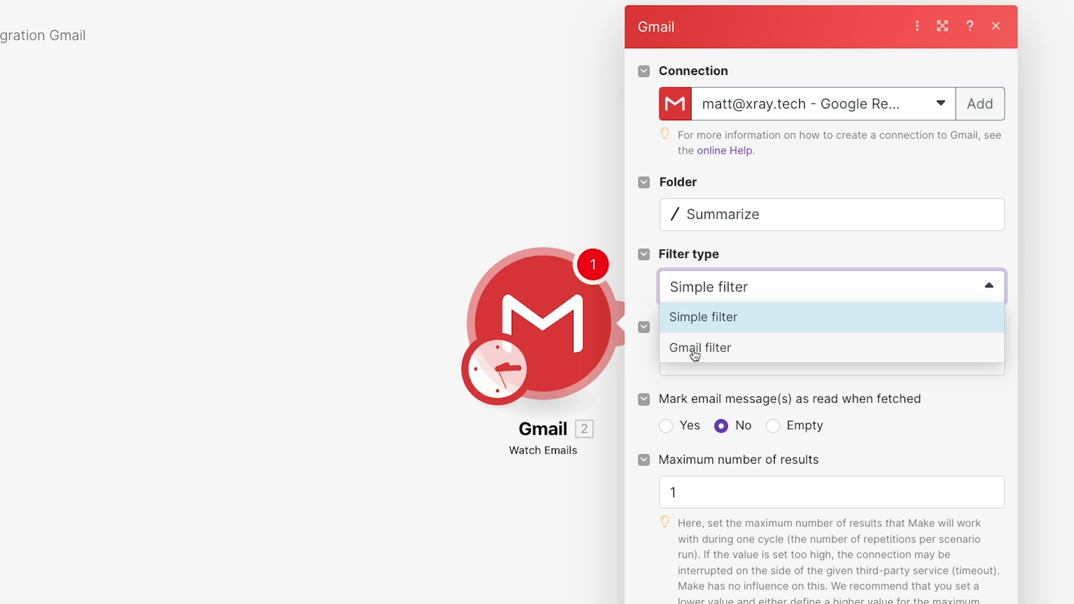
left_click(712, 318)
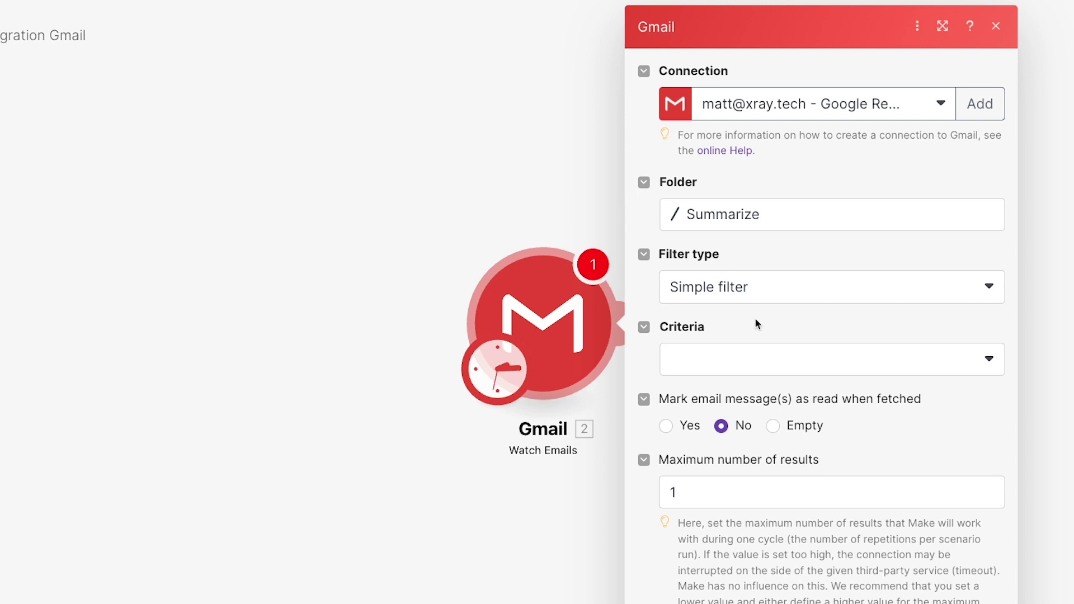
left_click(770, 358)
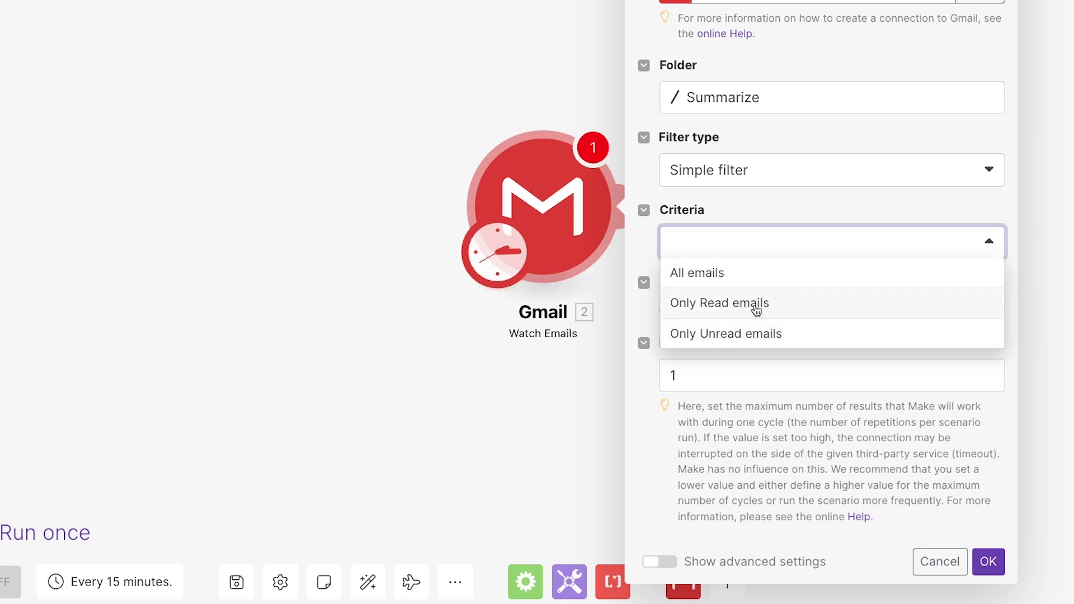
left_click(733, 276)
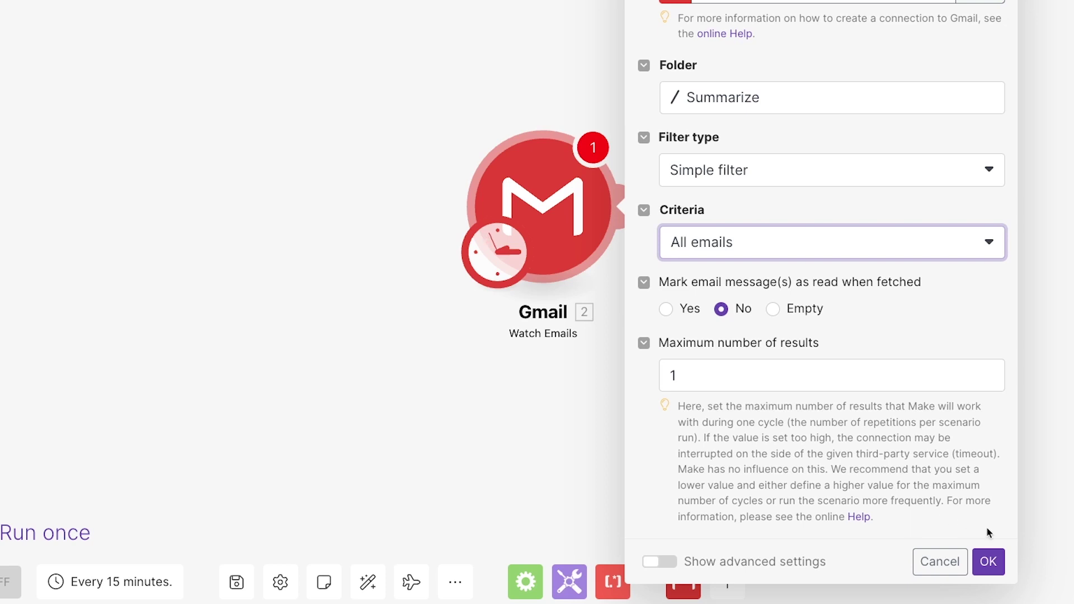
left_click(995, 570)
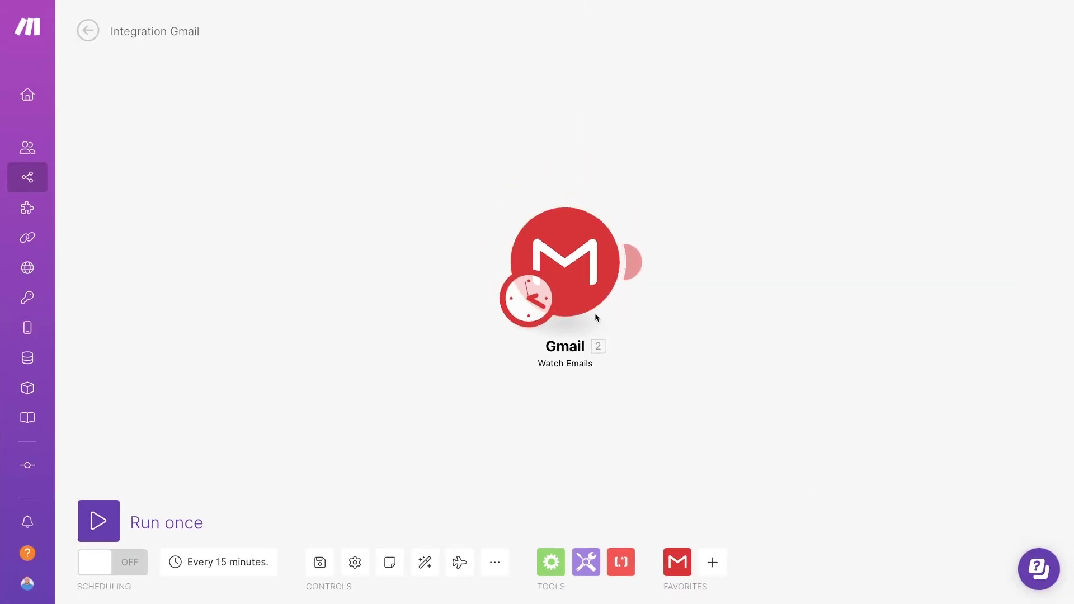
Set the Gmail trigger to start from the 'Update on Key Goals for the Week' email
right_click(561, 277)
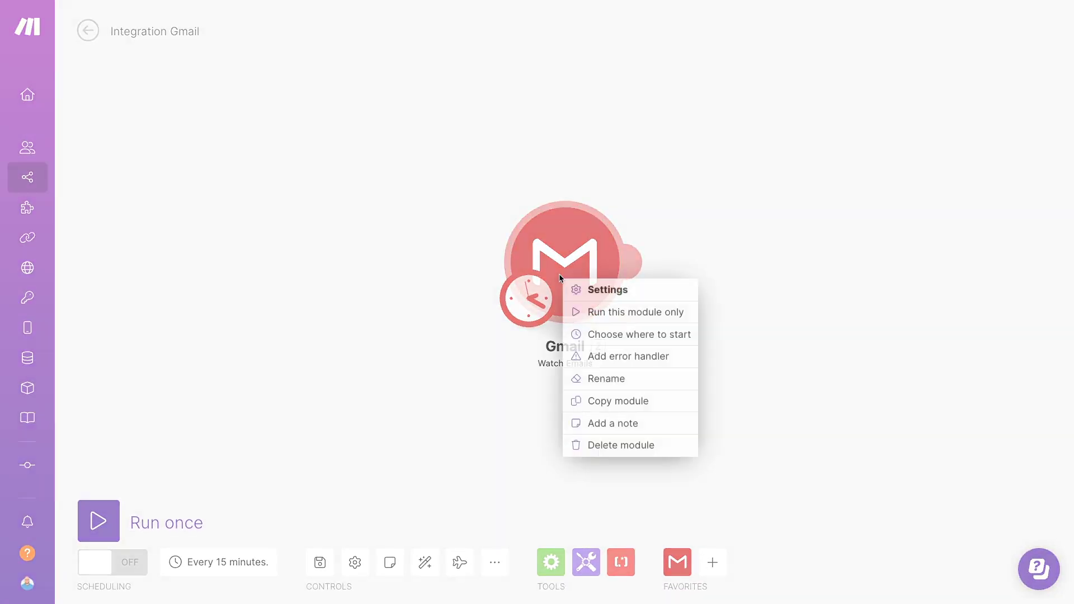
left_click(630, 335)
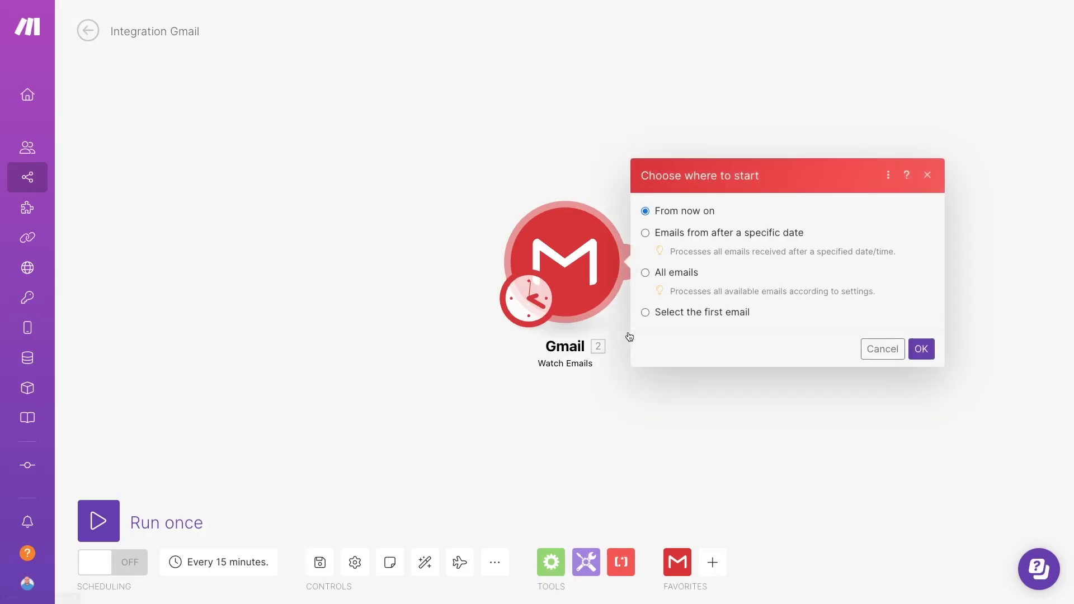
left_click(662, 313)
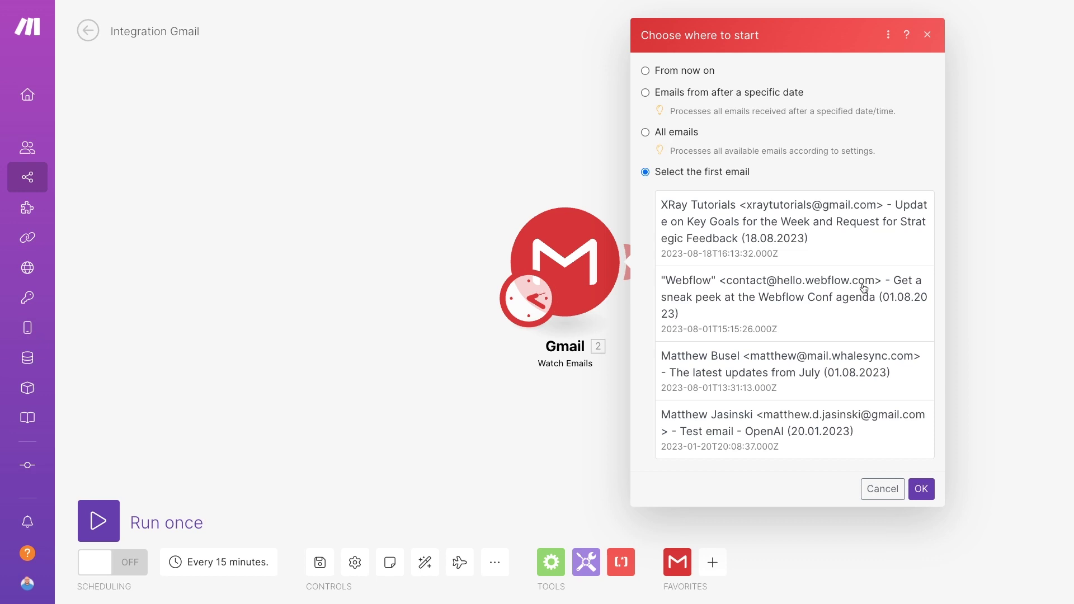
left_click(872, 238)
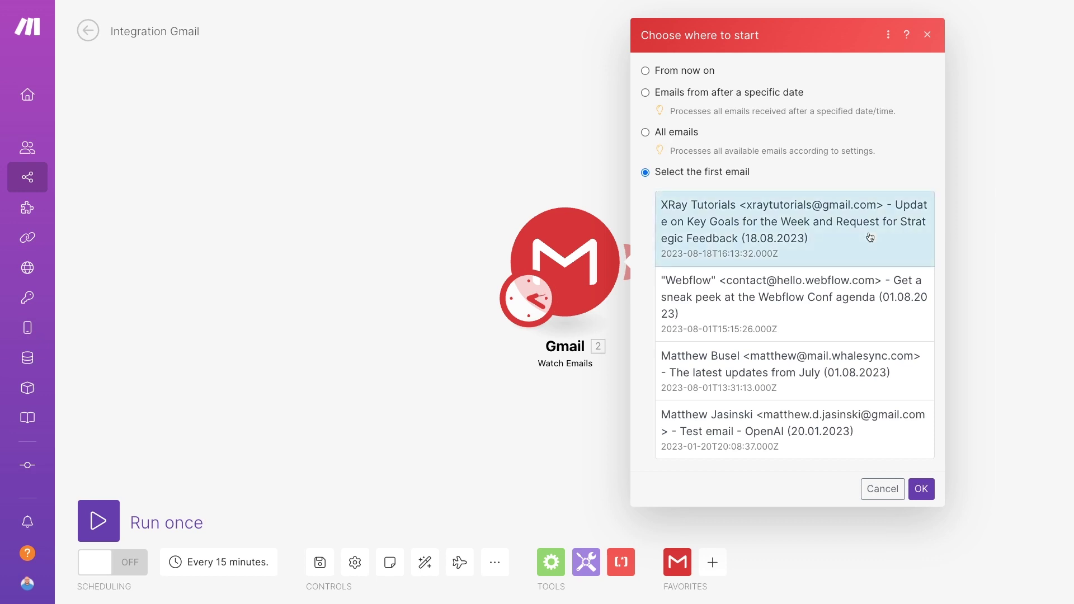
left_click(922, 490)
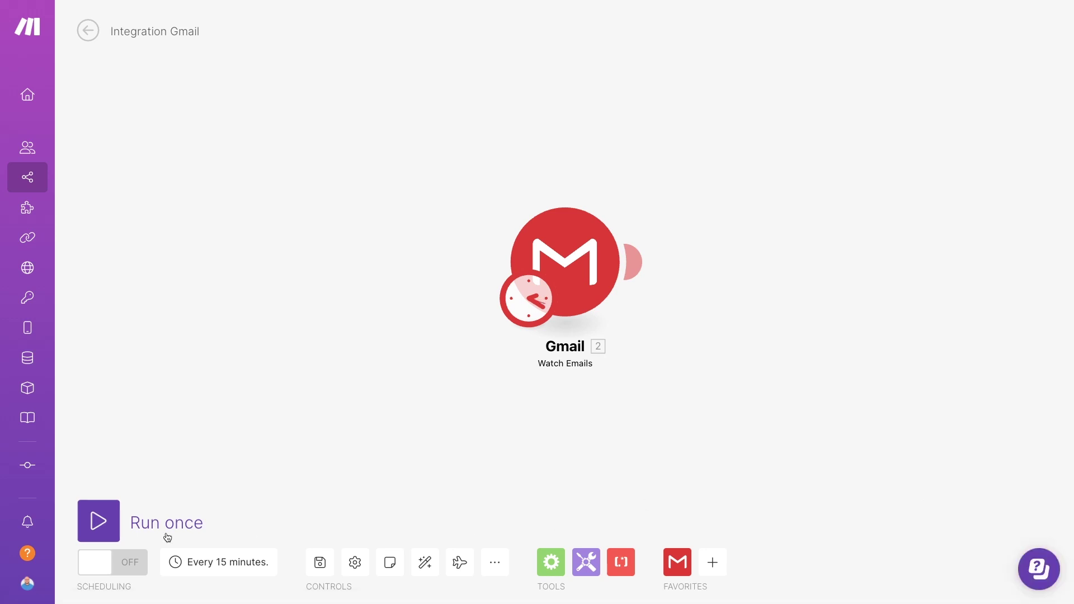
Run the scenario once and inspect the fetched email's output bundle
left_click(112, 529)
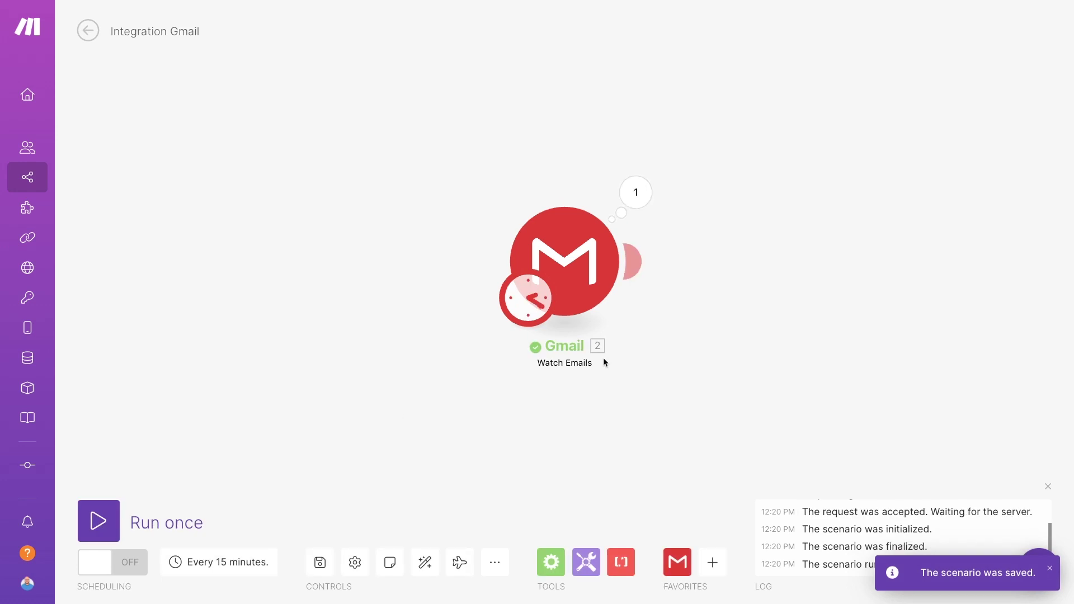
left_click(640, 208)
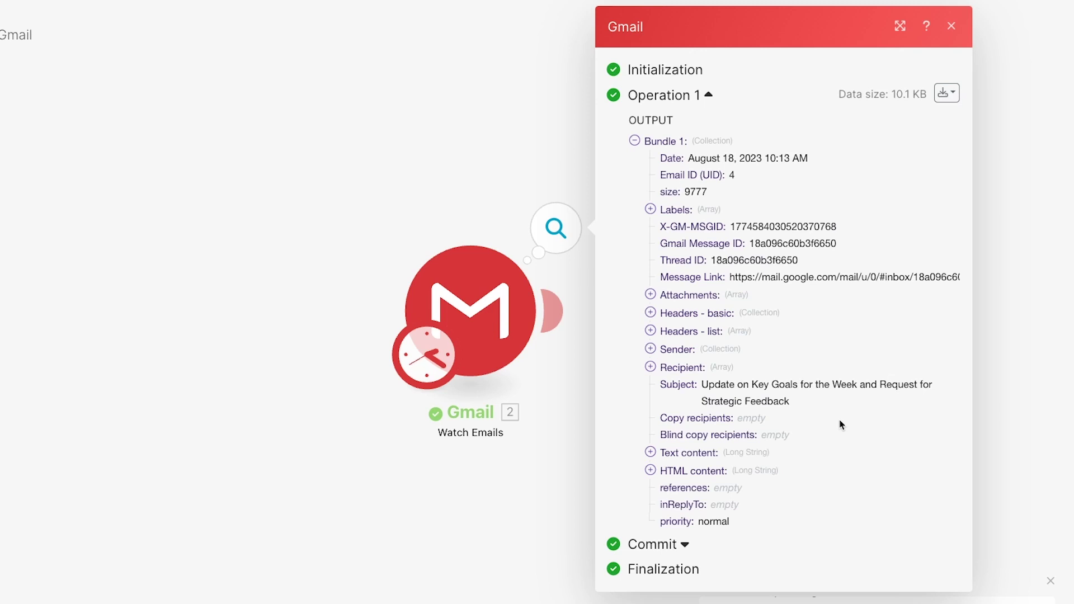
left_click(1024, 401)
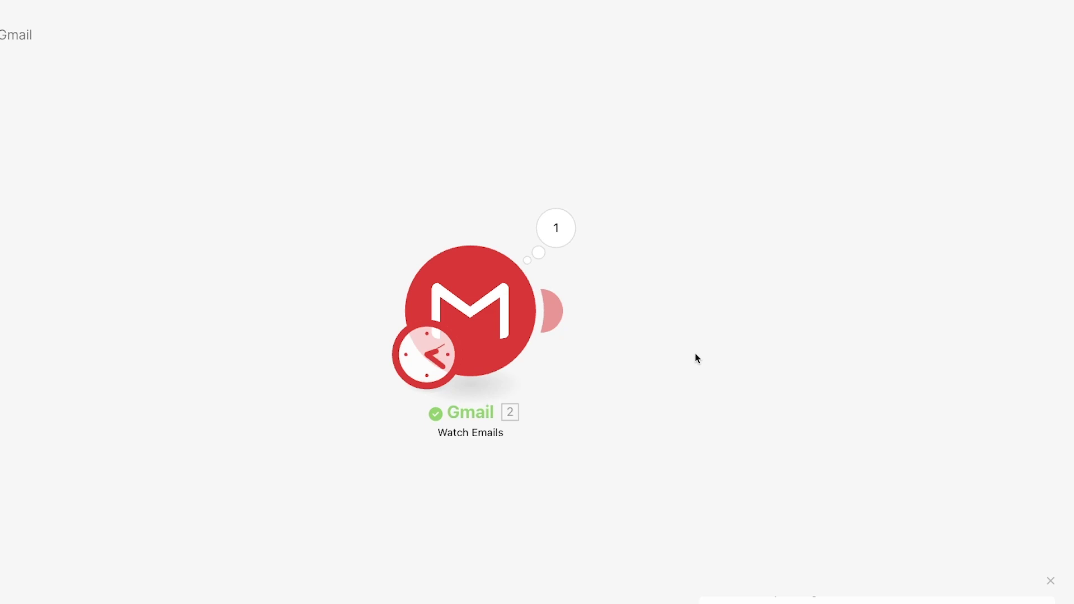
After a brief Airtable detour, add an OpenAI Create a Completion module after the Gmail trigger
left_click(557, 311)
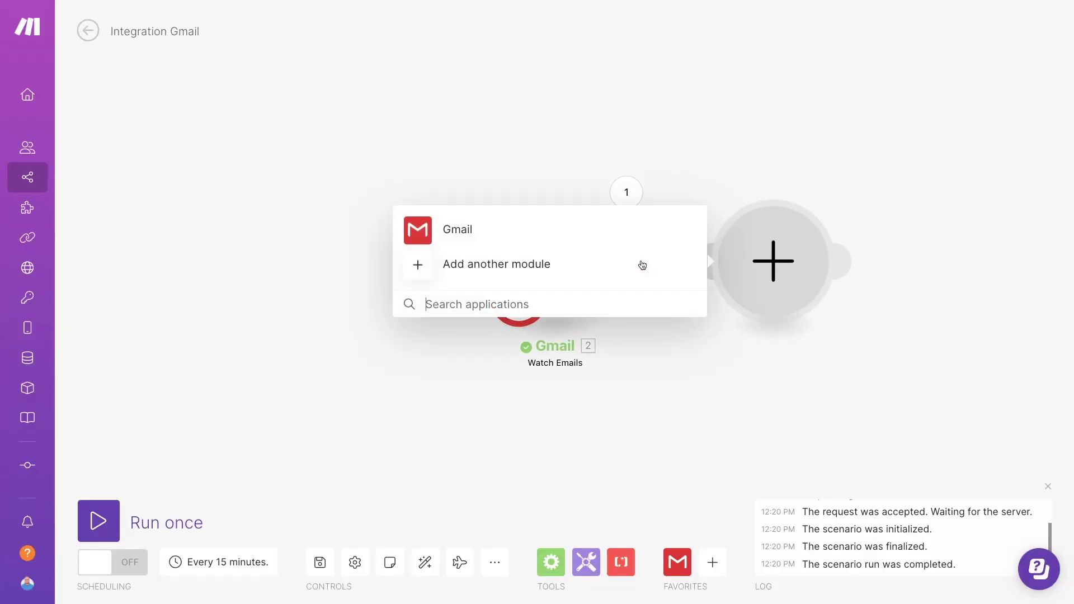
type("airtable")
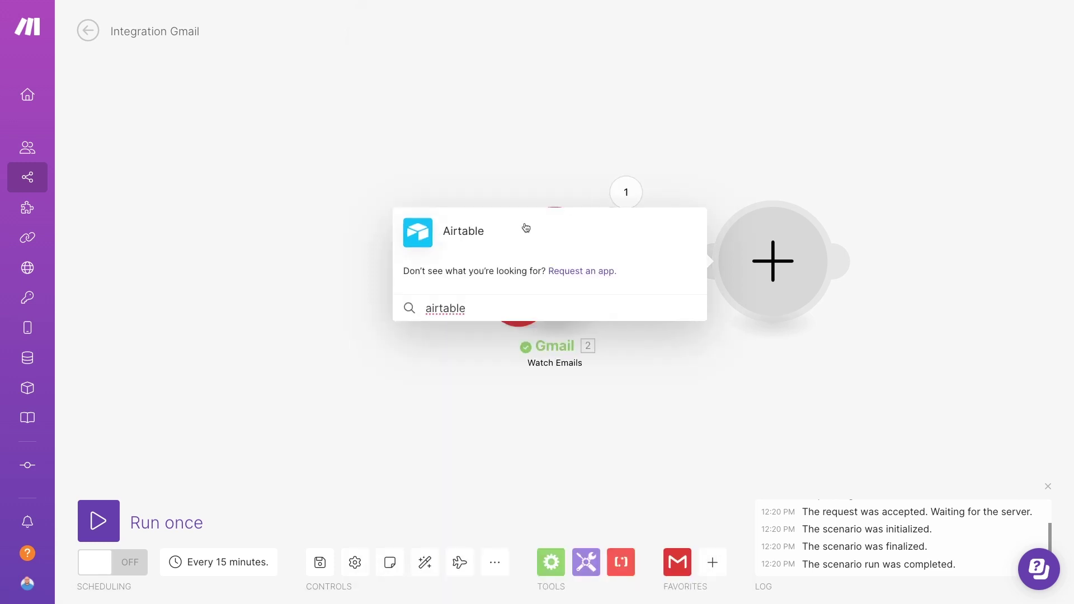
left_click(526, 229)
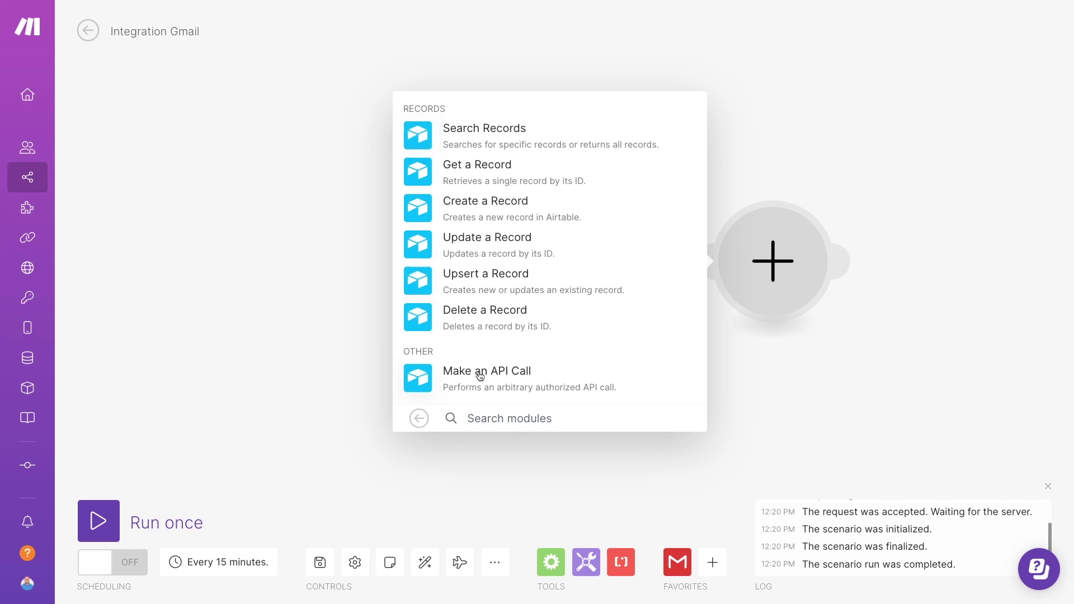
left_click(420, 418)
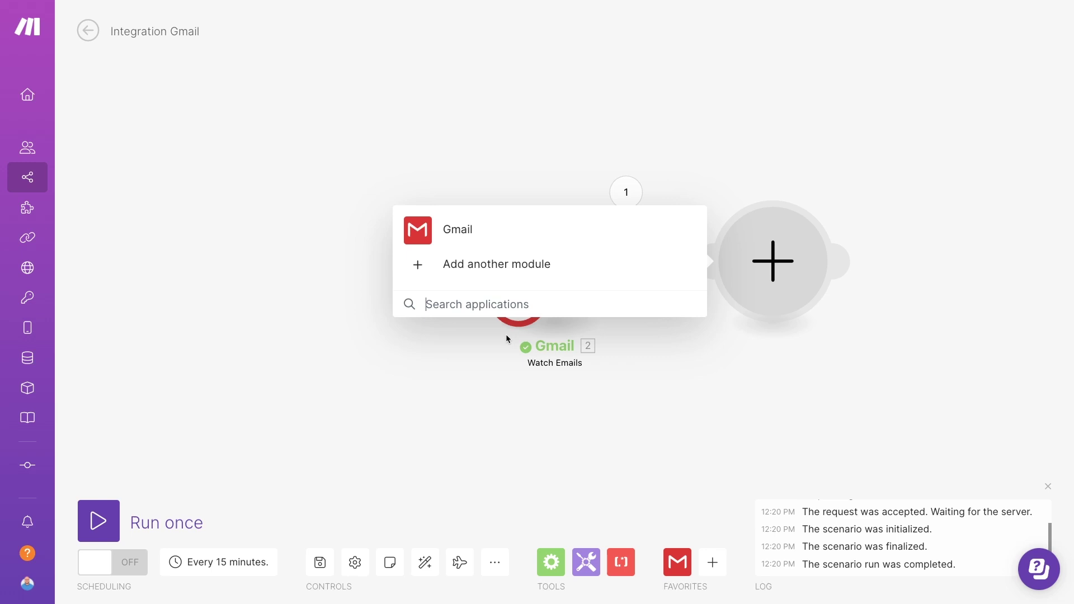
type("openai")
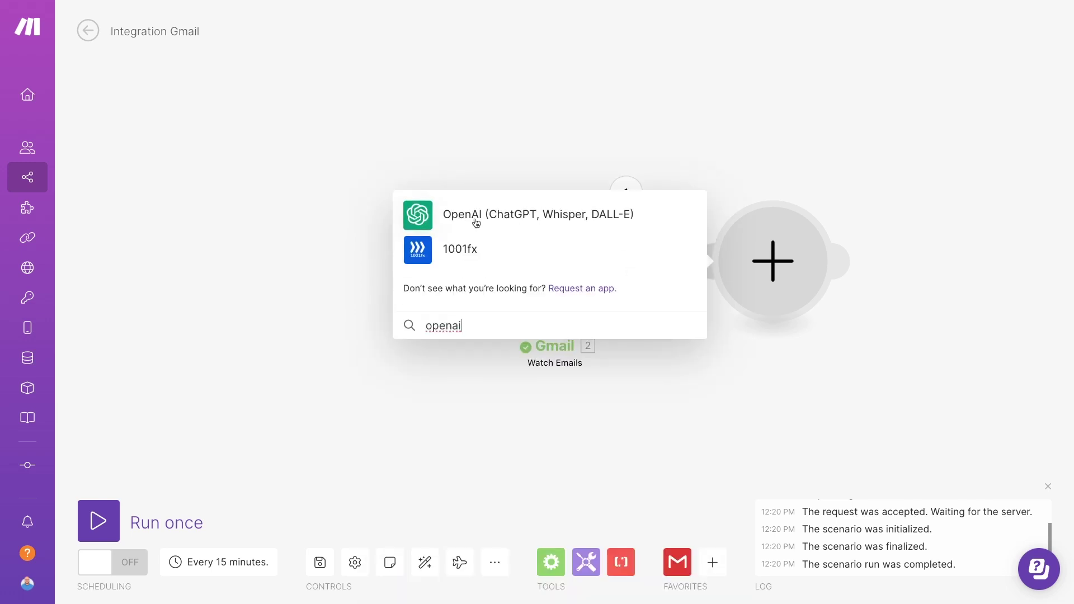
left_click(485, 227)
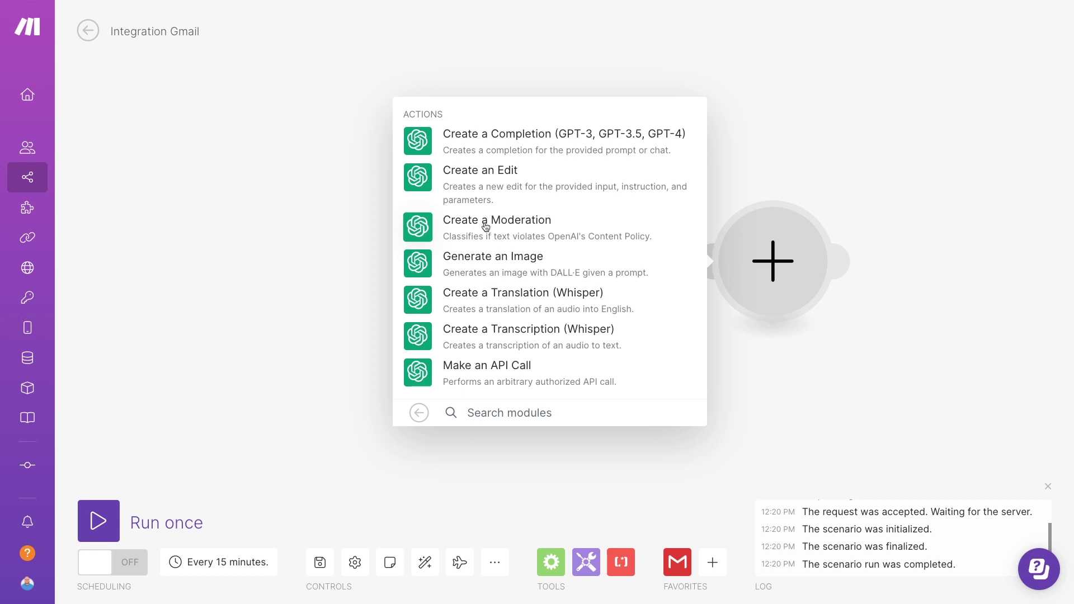
left_click(508, 145)
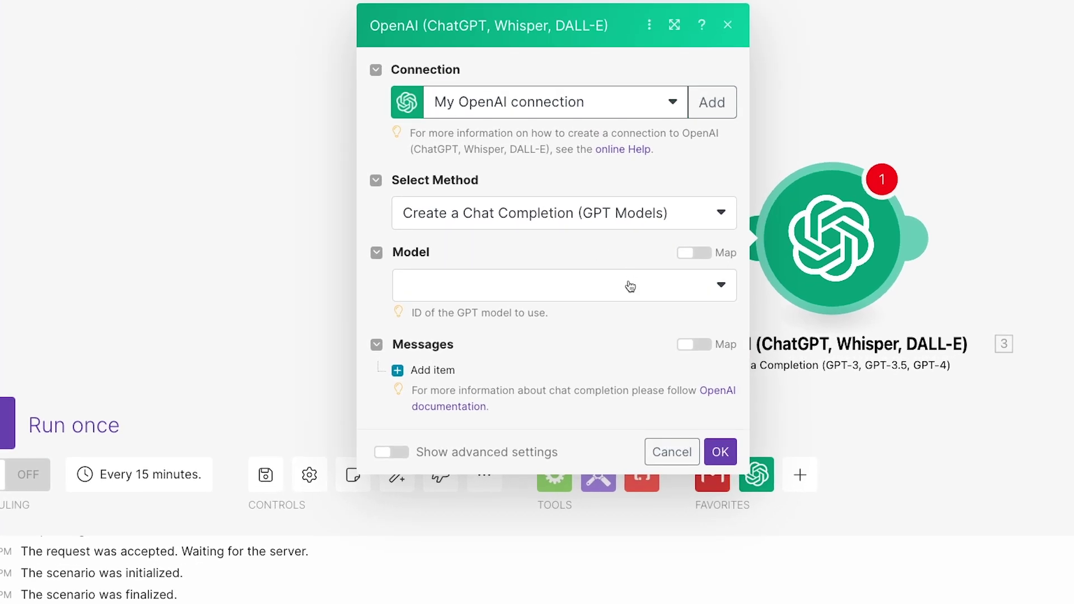
Choose gpt-3.5-turbo-16k as the OpenAI model, briefly trying gpt-4 before switching back
left_click(559, 296)
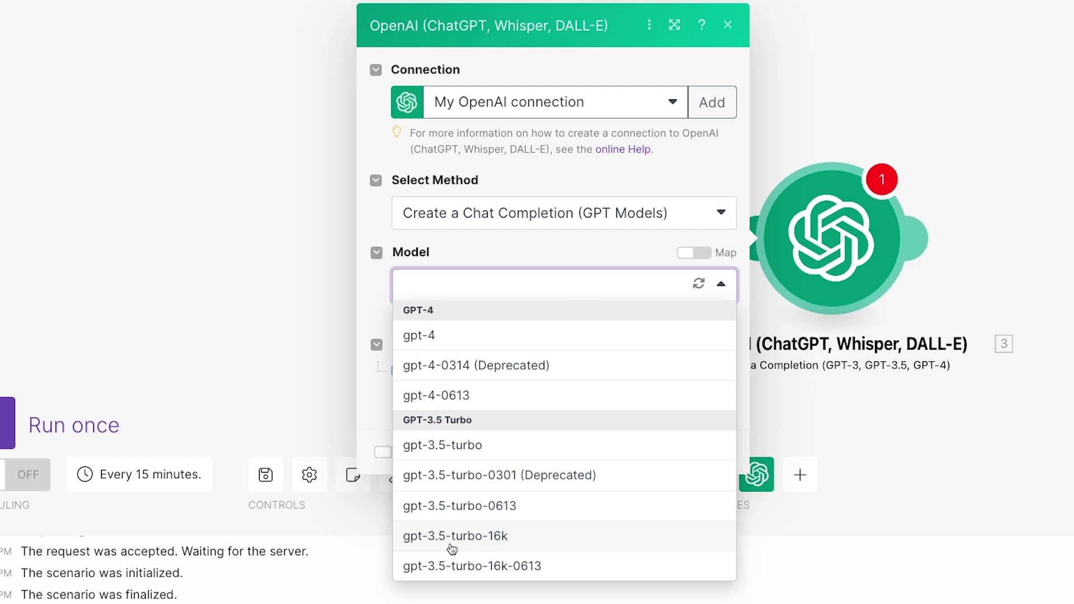
left_click(452, 538)
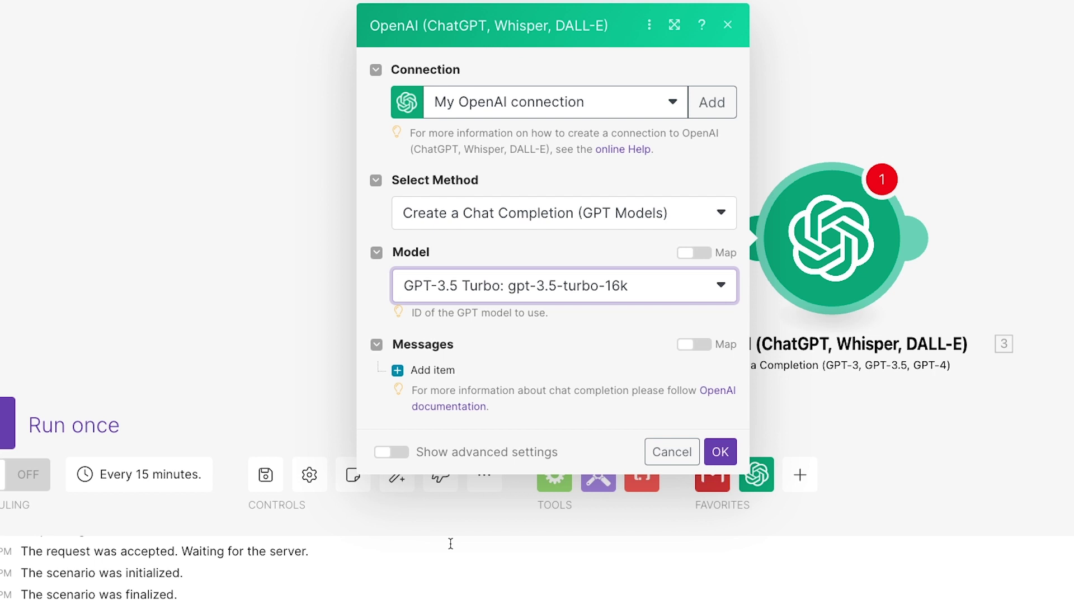
left_click(550, 371)
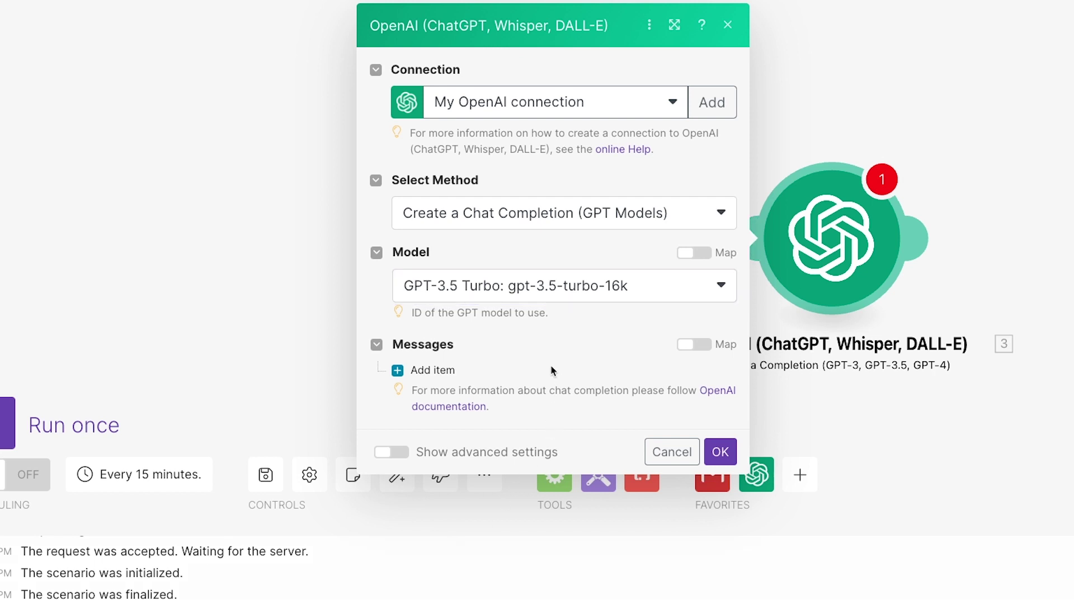
left_click(582, 296)
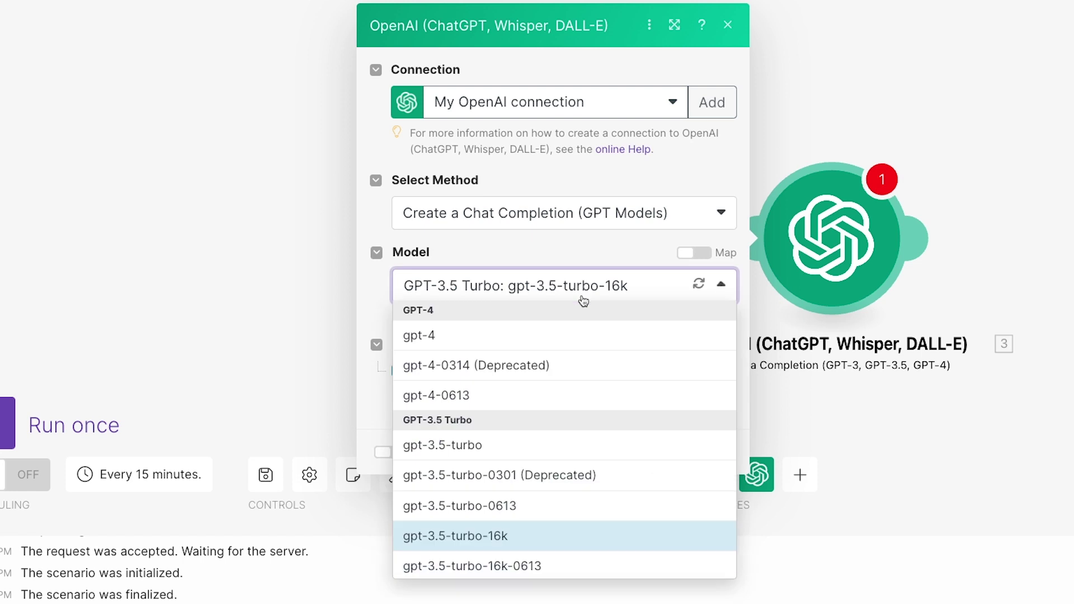
left_click(558, 334)
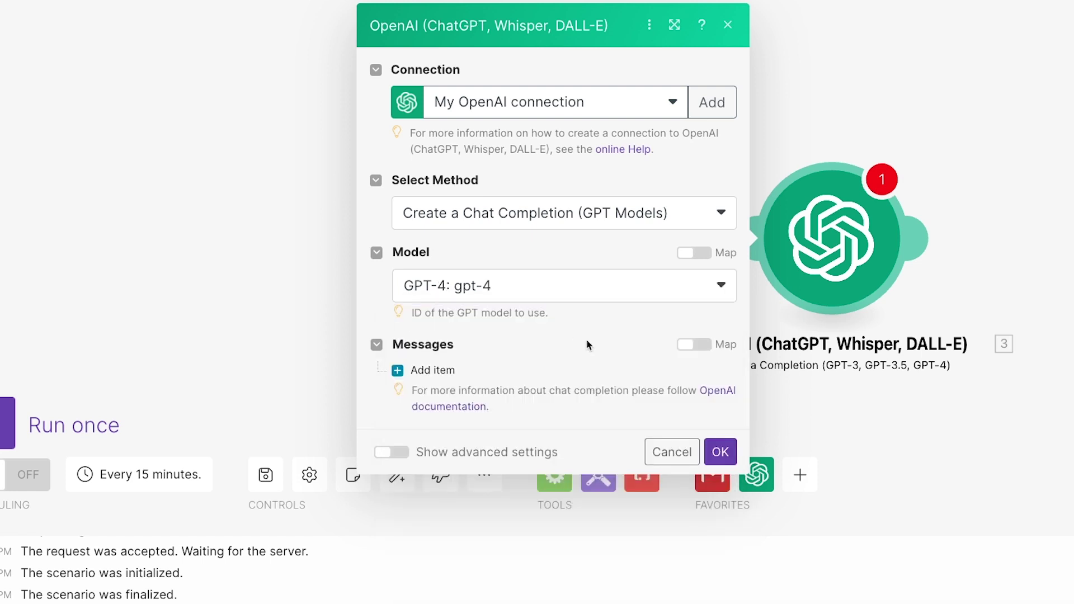
left_click(592, 292)
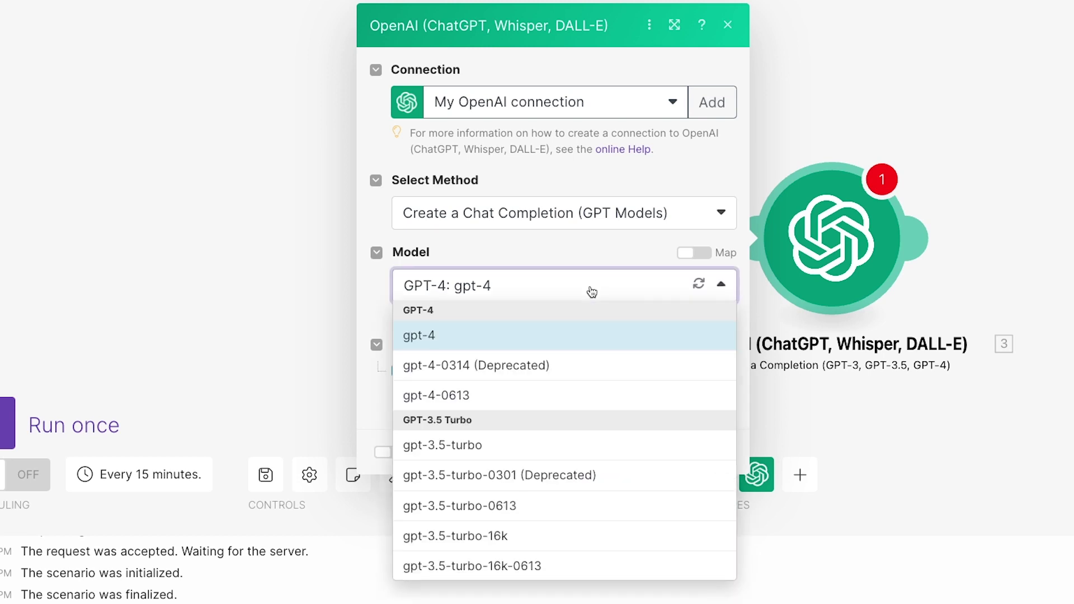
left_click(493, 537)
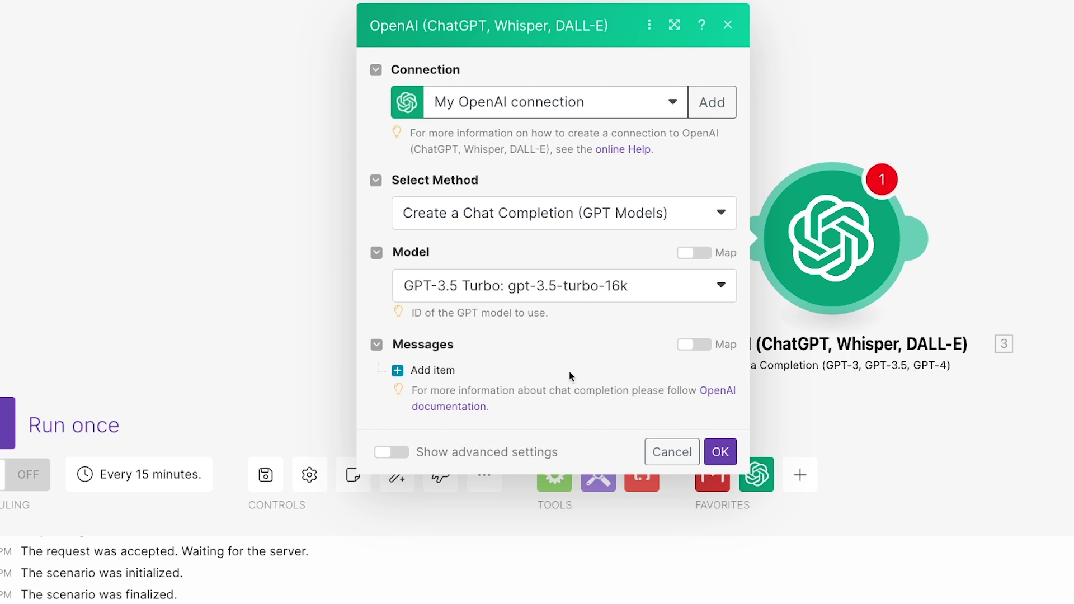
Add a System message with the sassy, sarcastic, flippant, playful assistant prompt and fix the 'assitant' typo
scroll(570, 366, "down", 2)
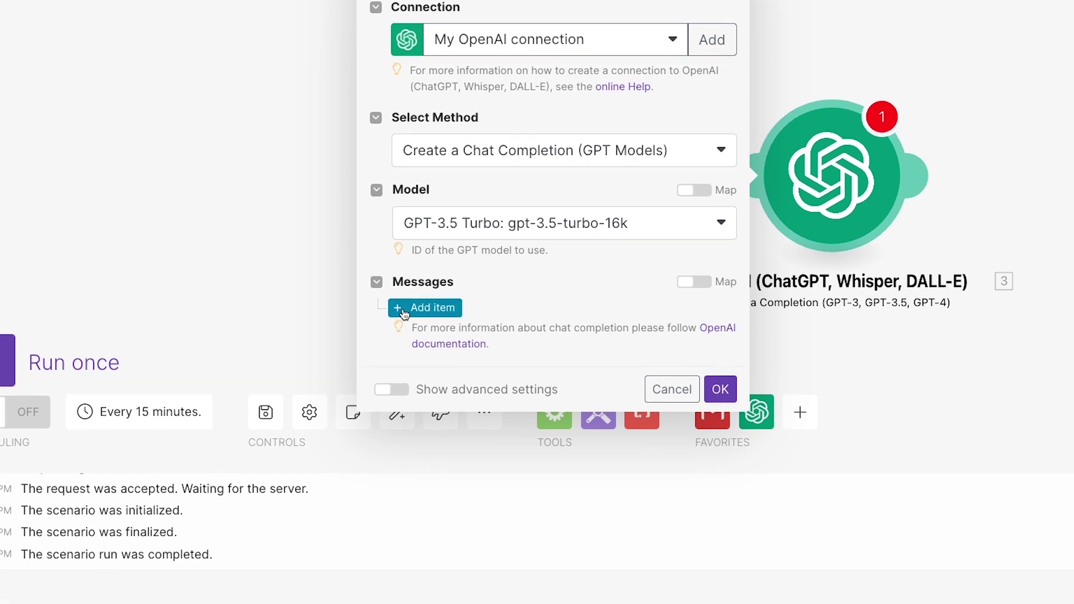
left_click(403, 309)
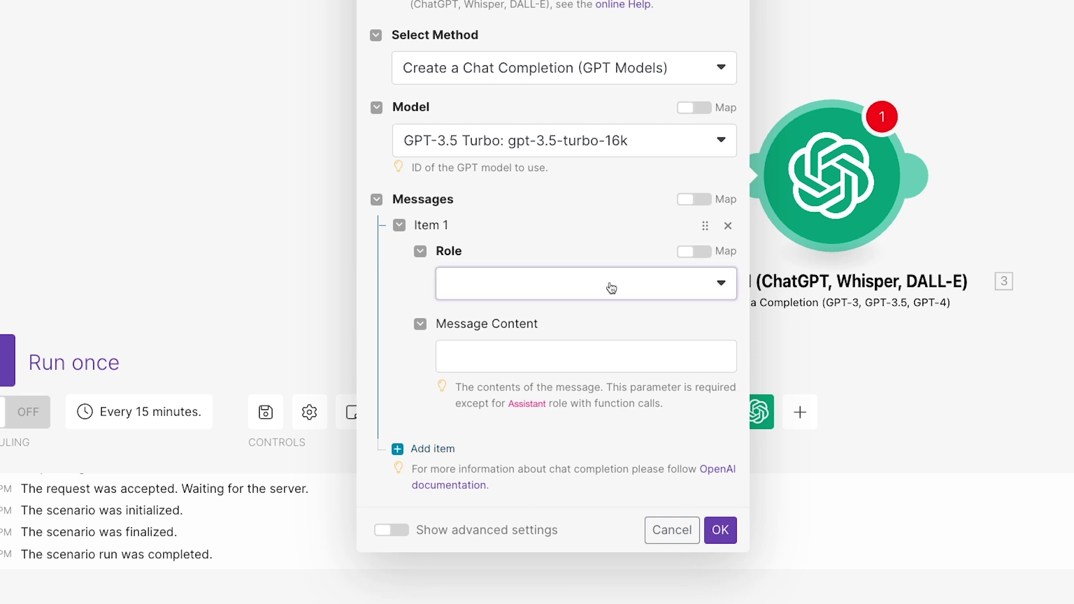
left_click(612, 284)
left_click(576, 312)
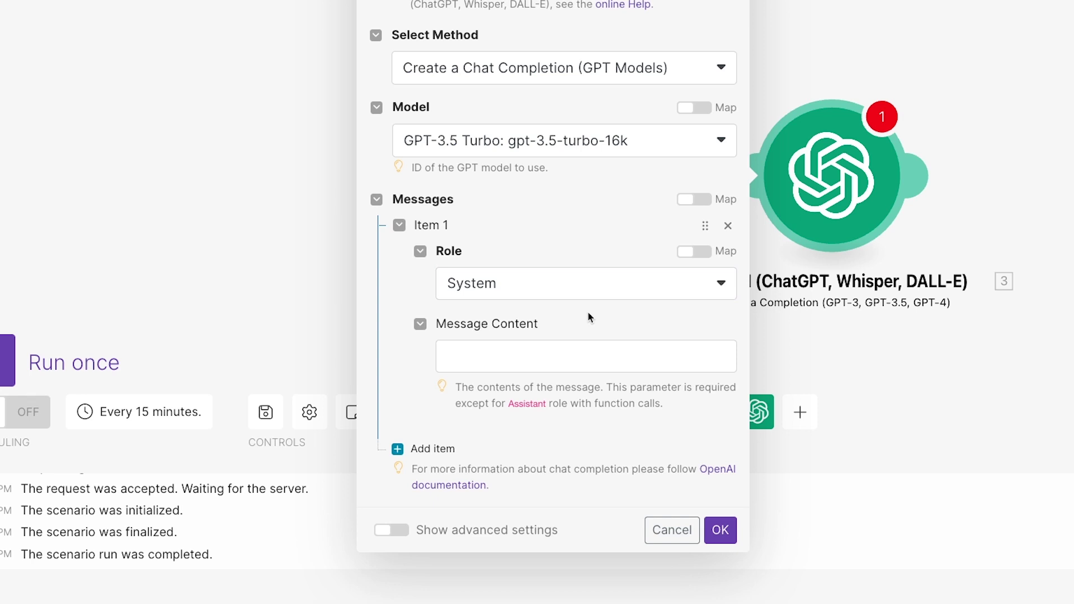
left_click(581, 356)
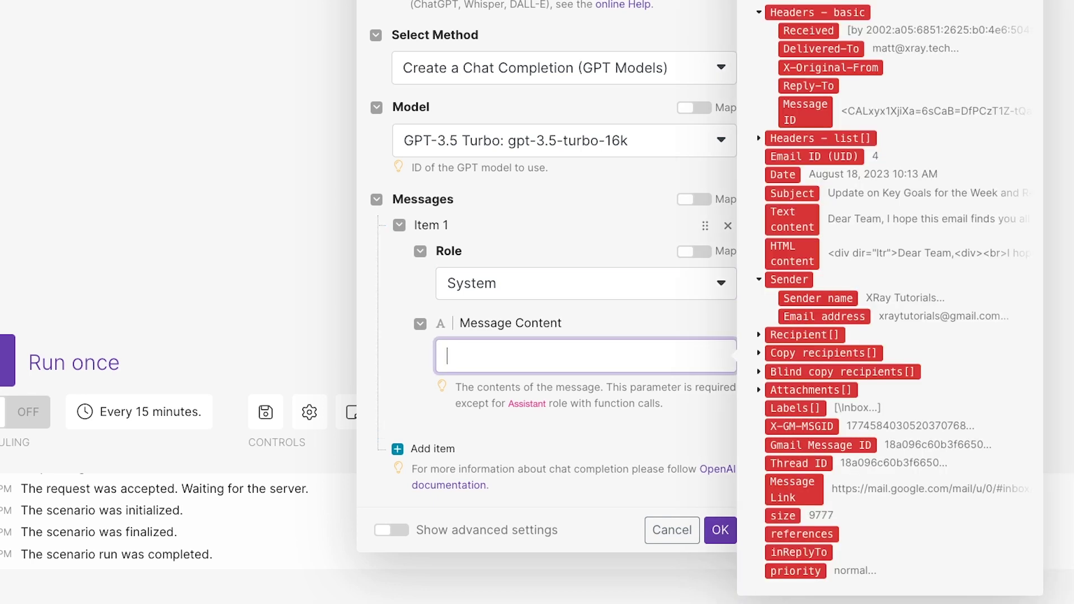
type("You are a sassy assitant. You respond accurately and helpfully to requests, but your tone is sarcastic, flippant, and playful.")
left_click(650, 466)
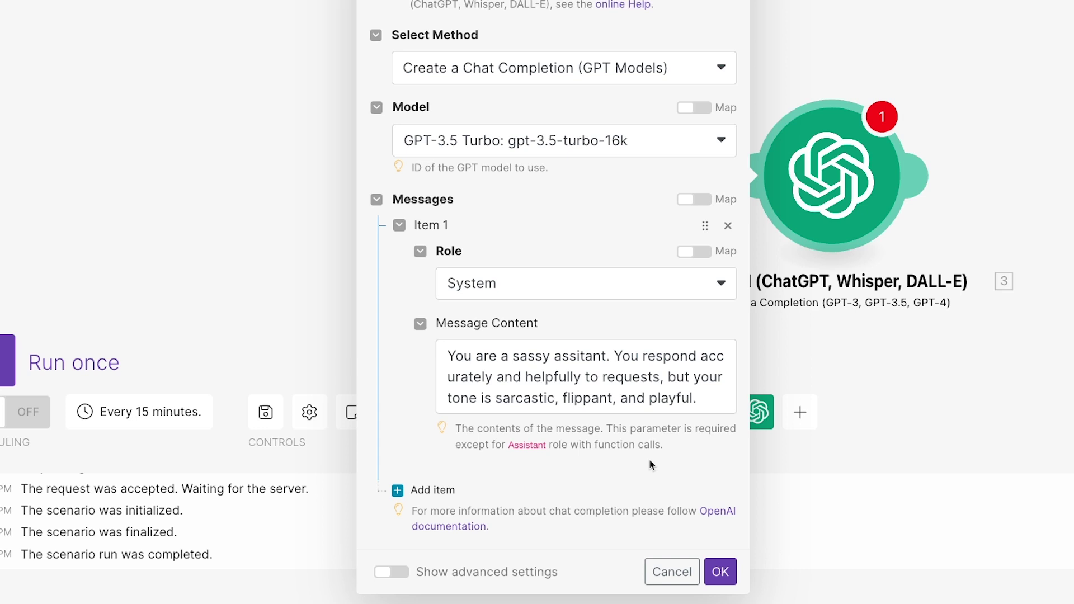
left_click(583, 363)
type("s")
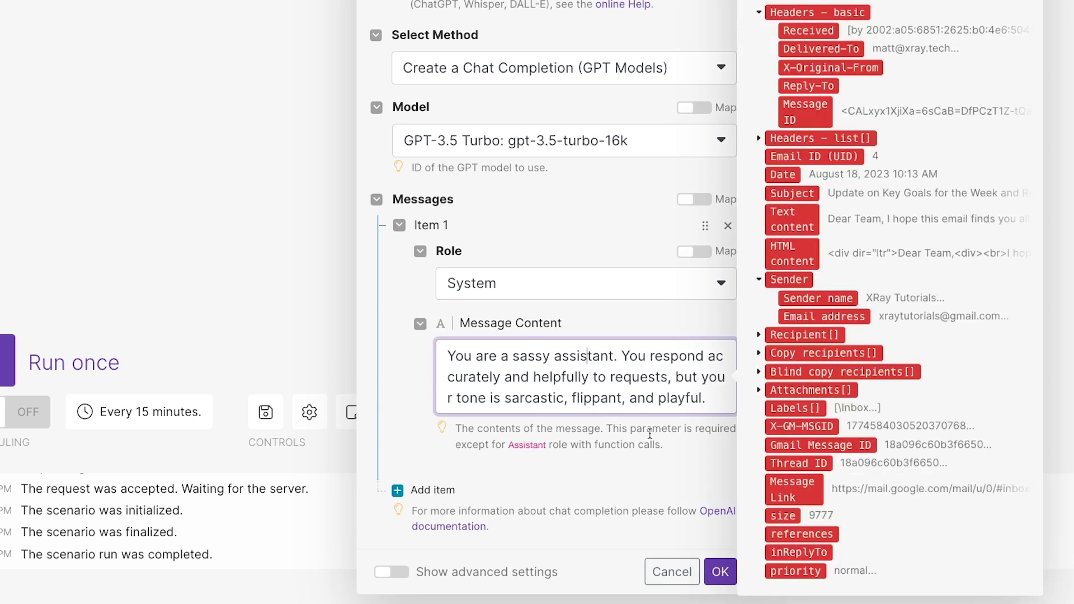
left_click(651, 437)
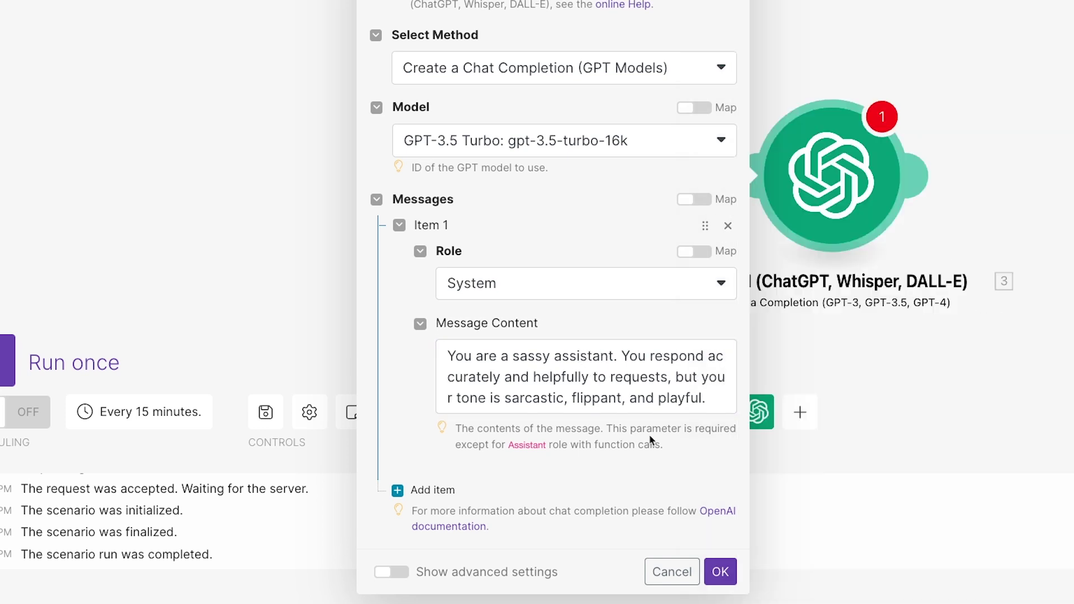
Add a User message with the email summary prompt and Subject, Sender Name, Sender Email, Body labels
left_click(433, 490)
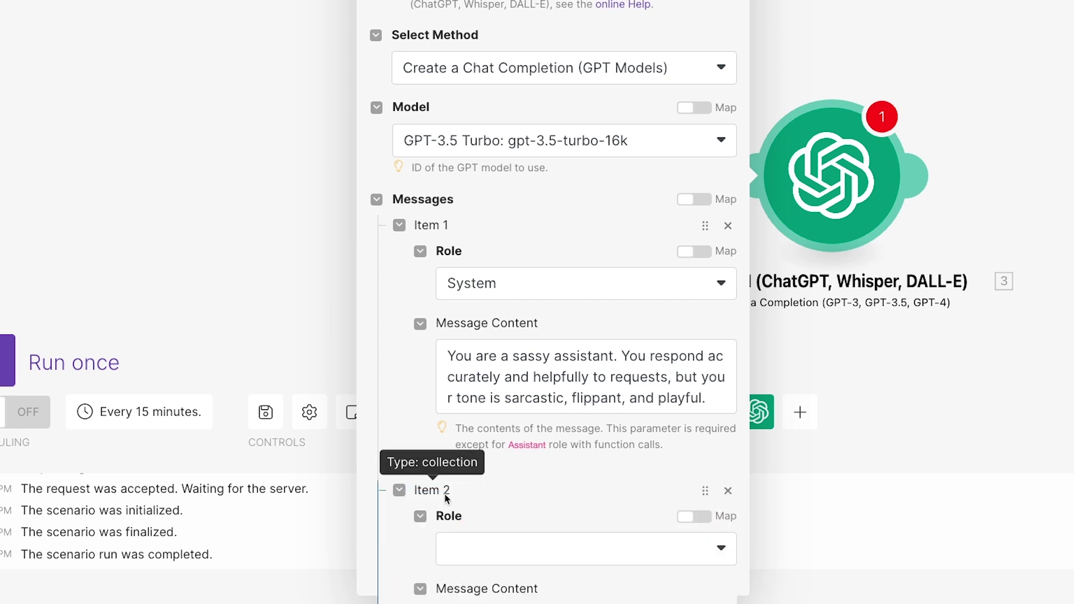
scroll(594, 510, "down", 3)
scroll(594, 511, "down", 2)
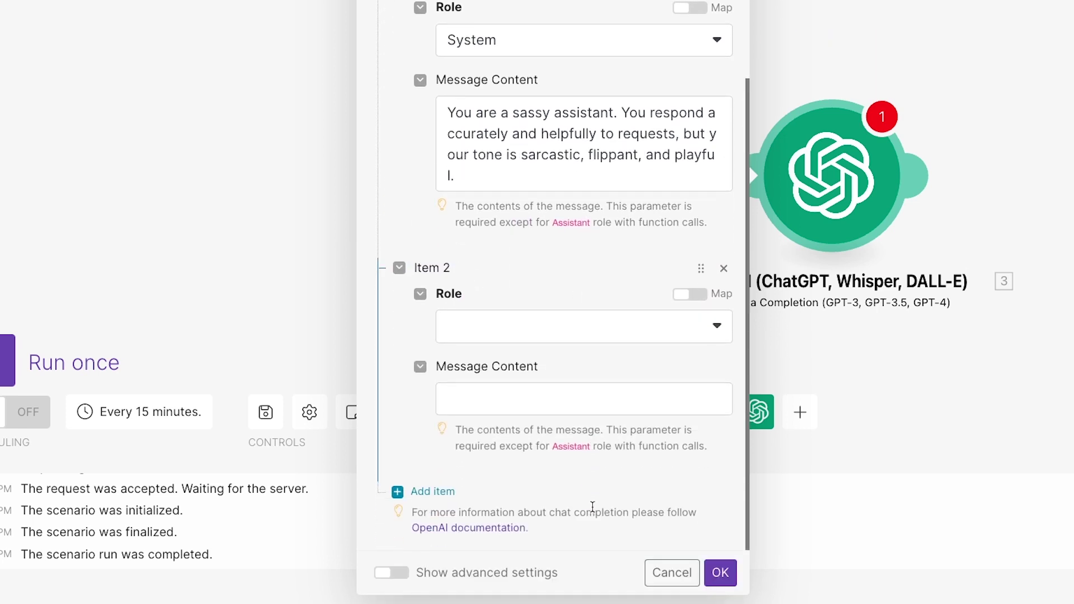
left_click(571, 338)
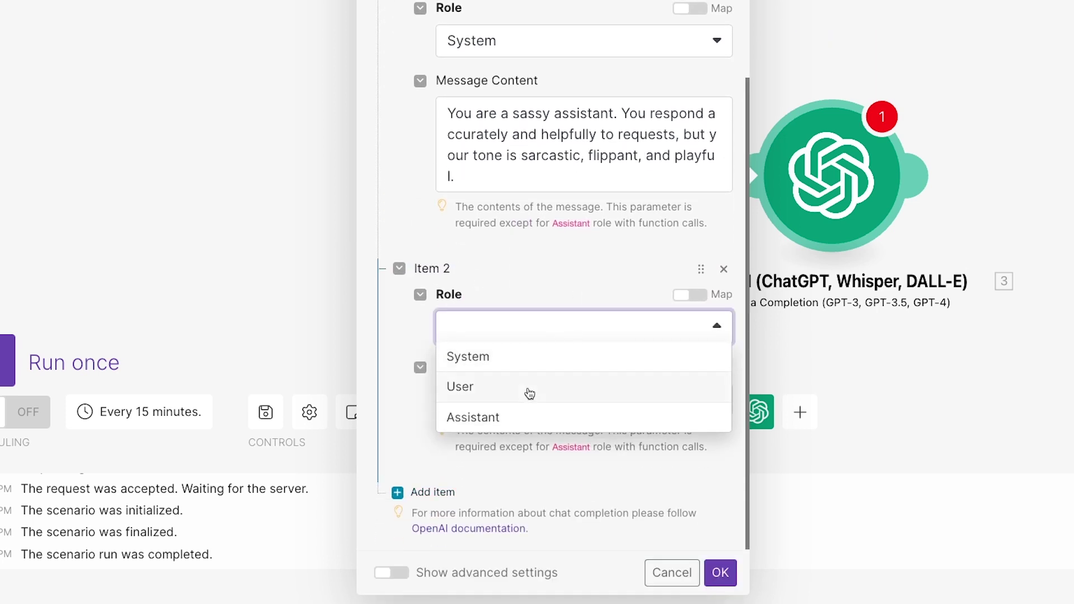
left_click(528, 389)
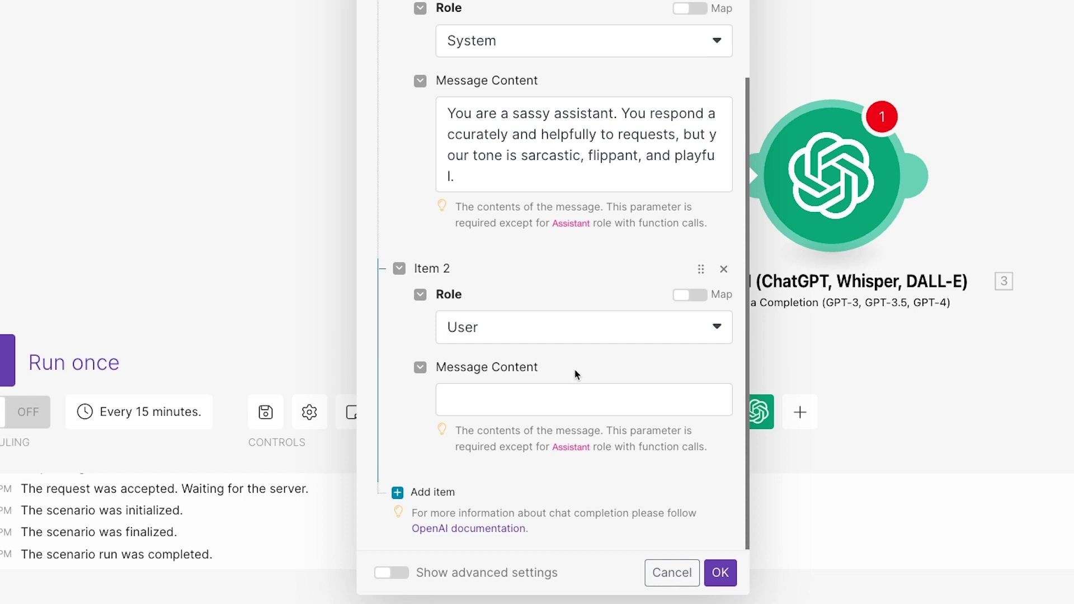
left_click(571, 391)
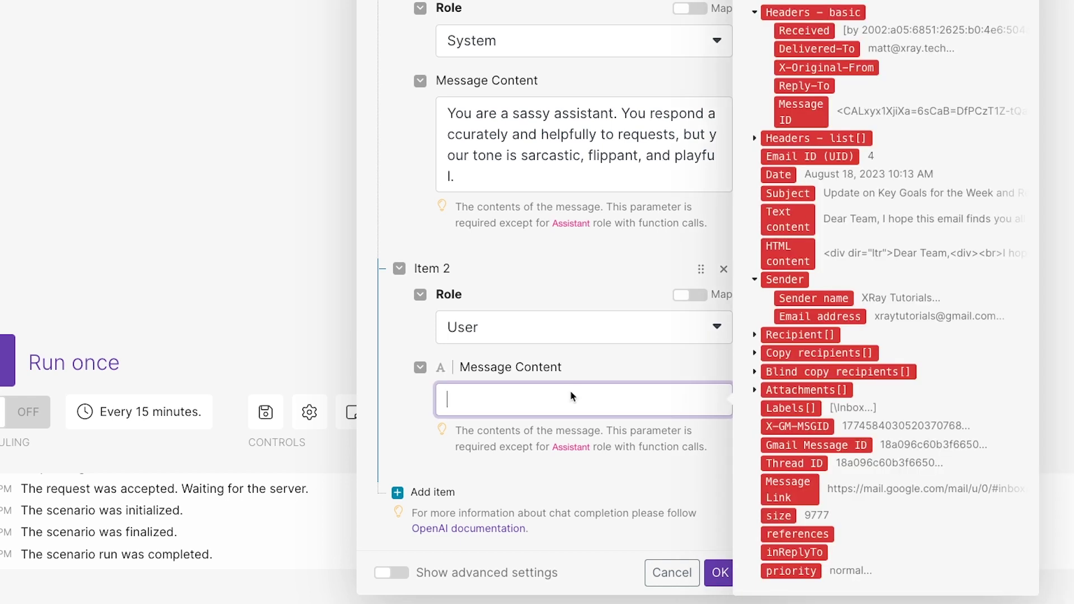
type("Briefly summarize the following email. Describe the contents, and assess whether the email merits a rapid response.")
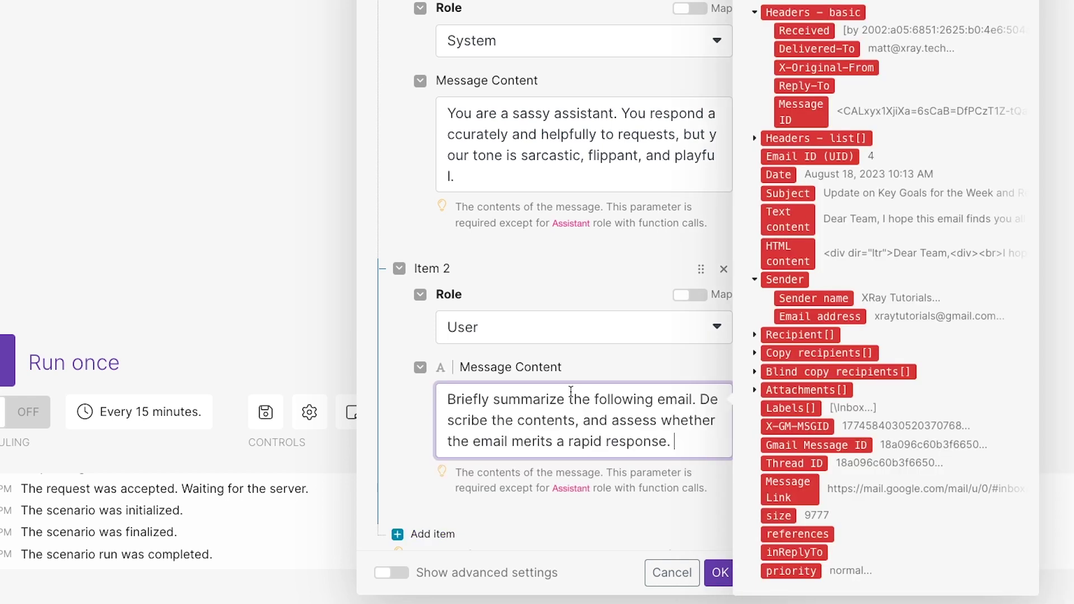
key("Return")
type("Subject:")
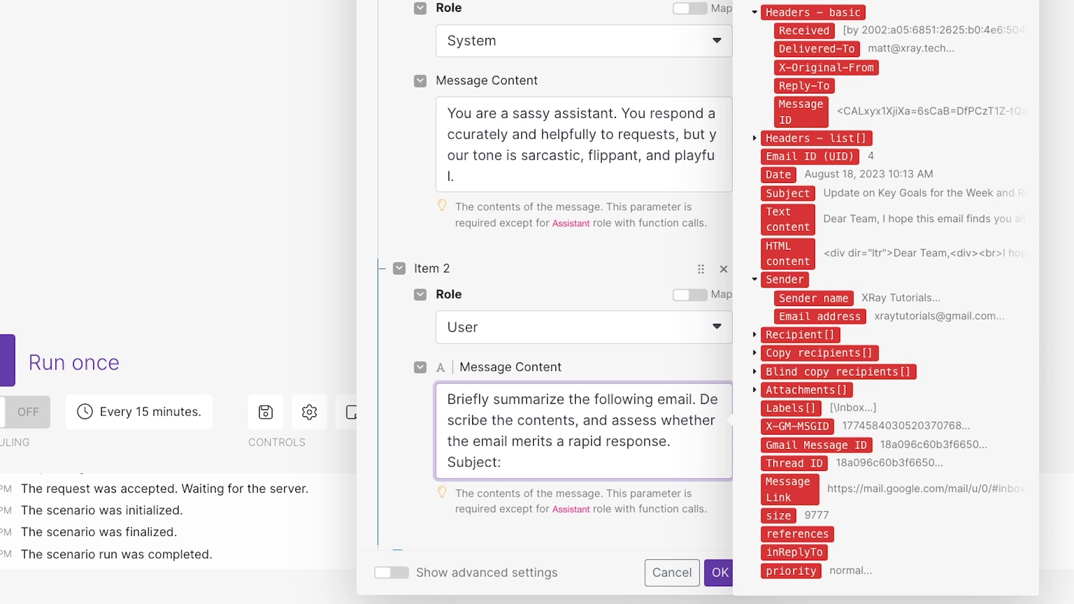
key("Return")
type("Sender Name:")
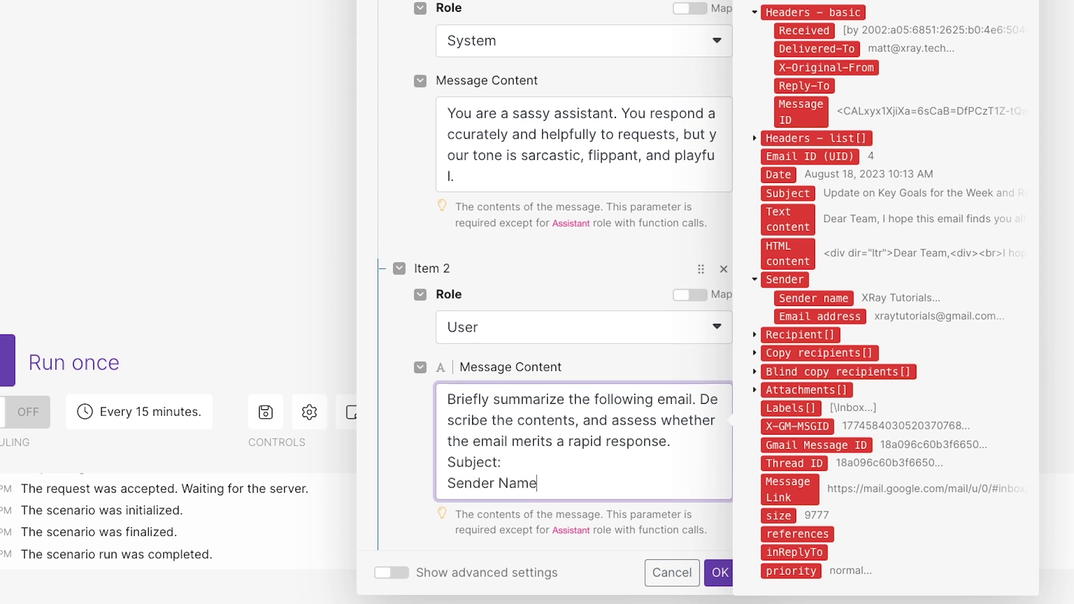
key("Return")
type("Sender Email:")
key("Return")
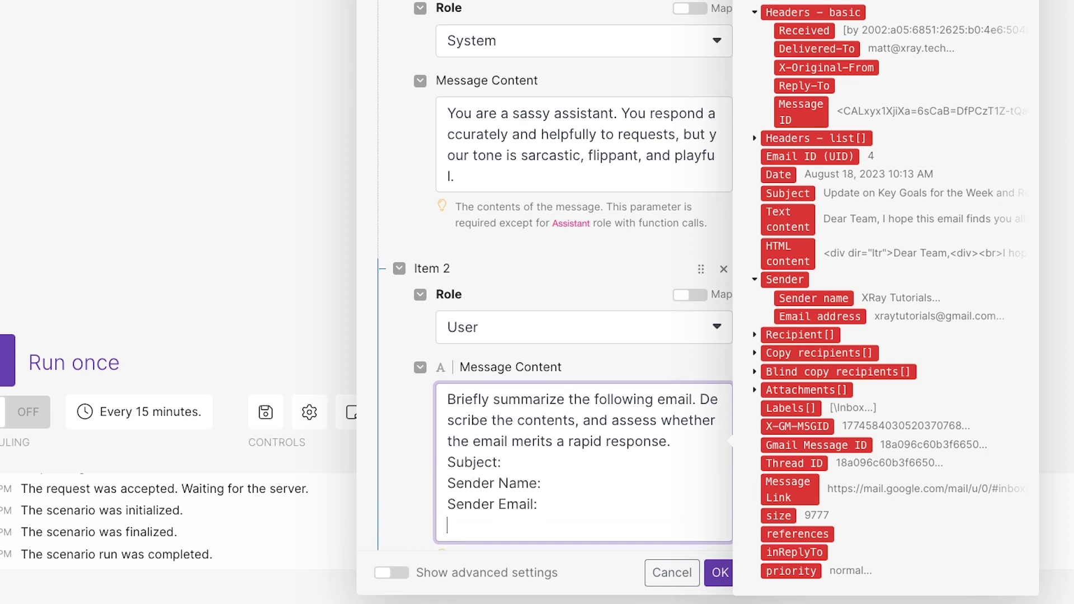
type("Body:")
Map the Gmail subject, sender name, sender email and text content after their labels
left_click(561, 466)
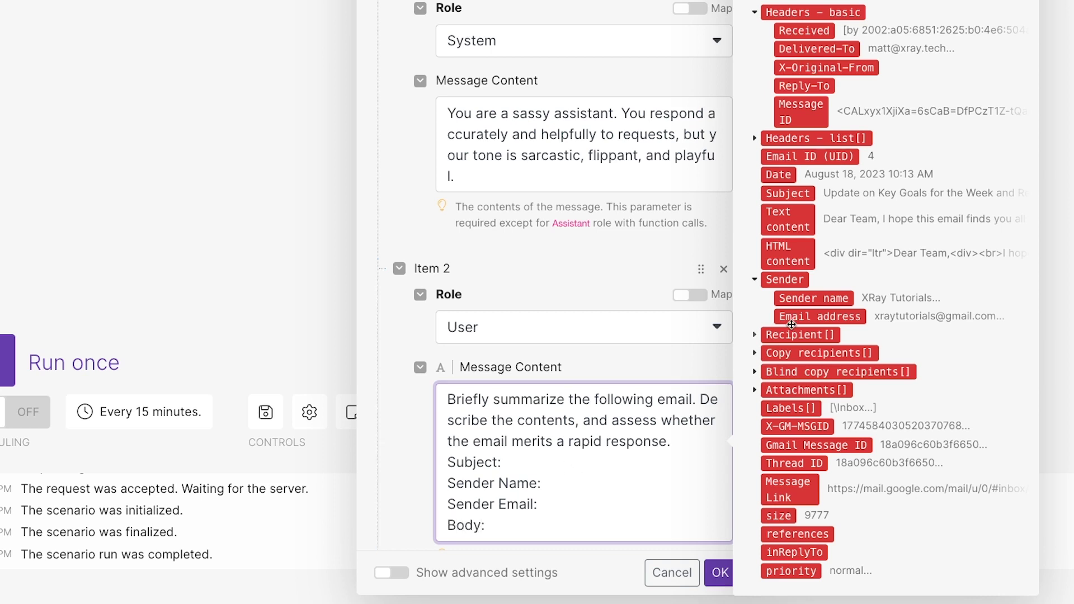
left_click(789, 192)
left_click(570, 491)
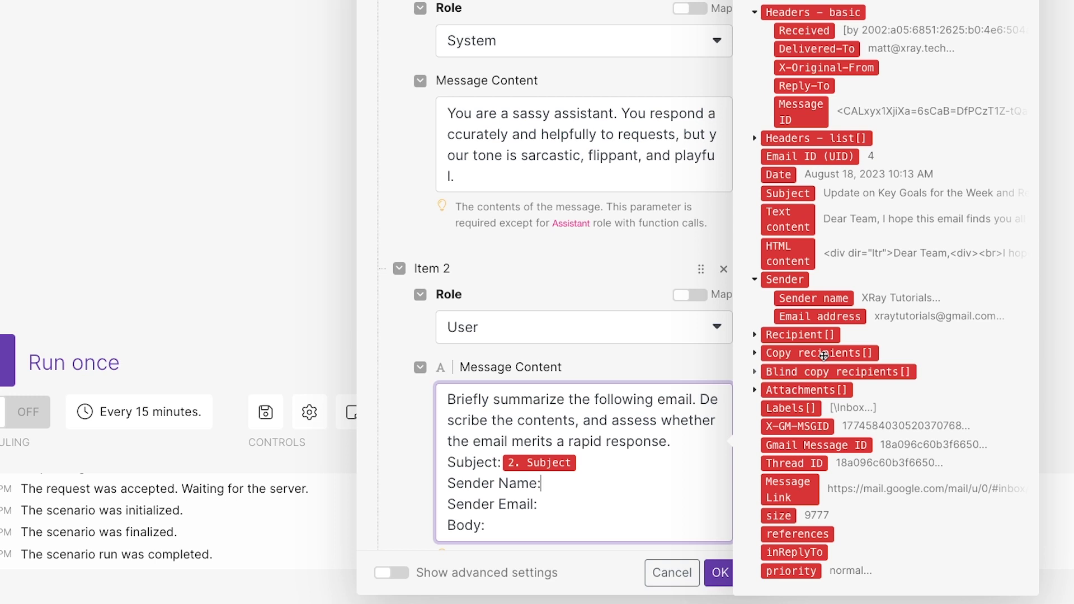
left_click(813, 297)
left_click(599, 506)
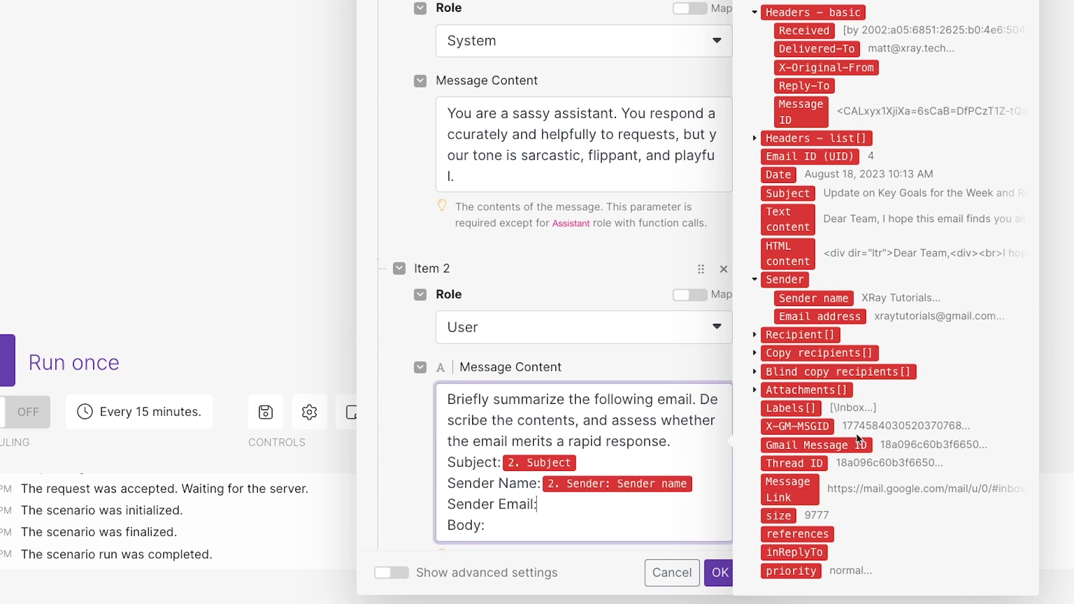
left_click(820, 316)
left_click(568, 524)
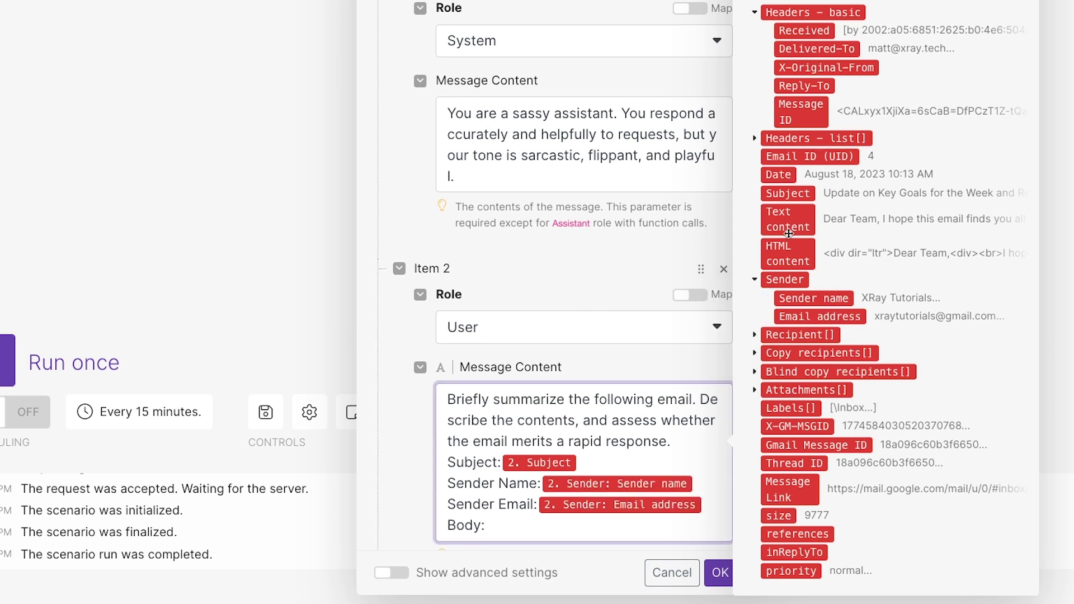
left_click(788, 219)
Show the advanced settings and set Temperature and Top P to .7
left_click(535, 574)
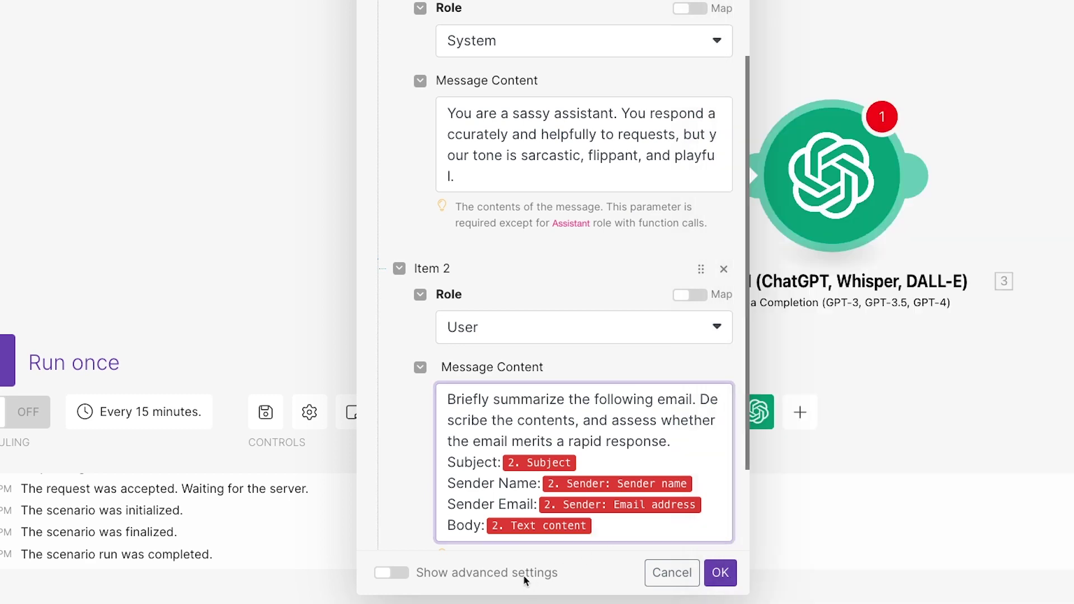
left_click(392, 573)
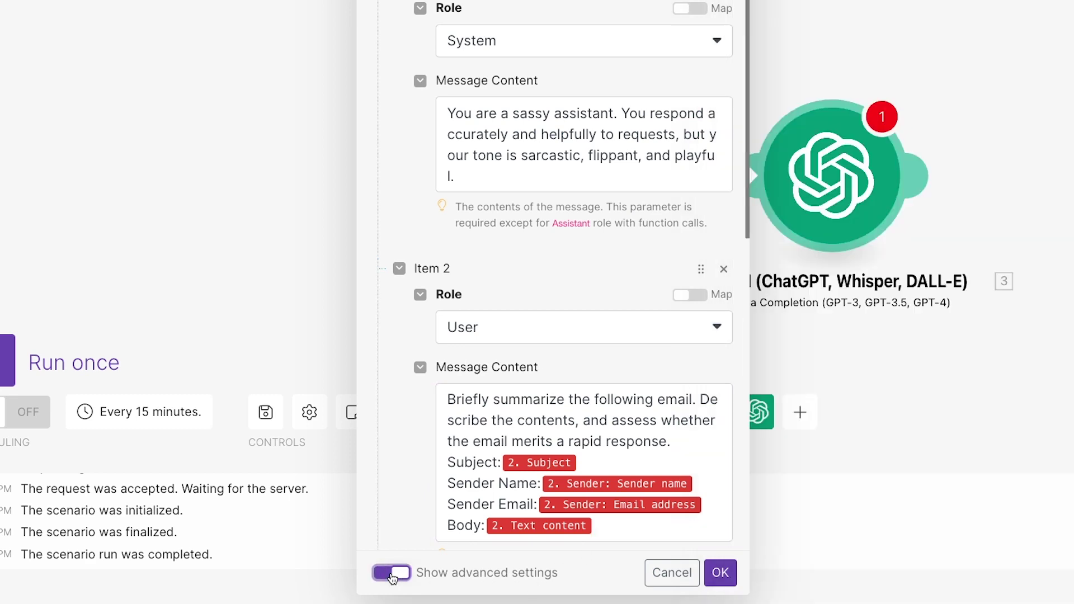
scroll(635, 470, "down", 10)
scroll(622, 197, "up", 5)
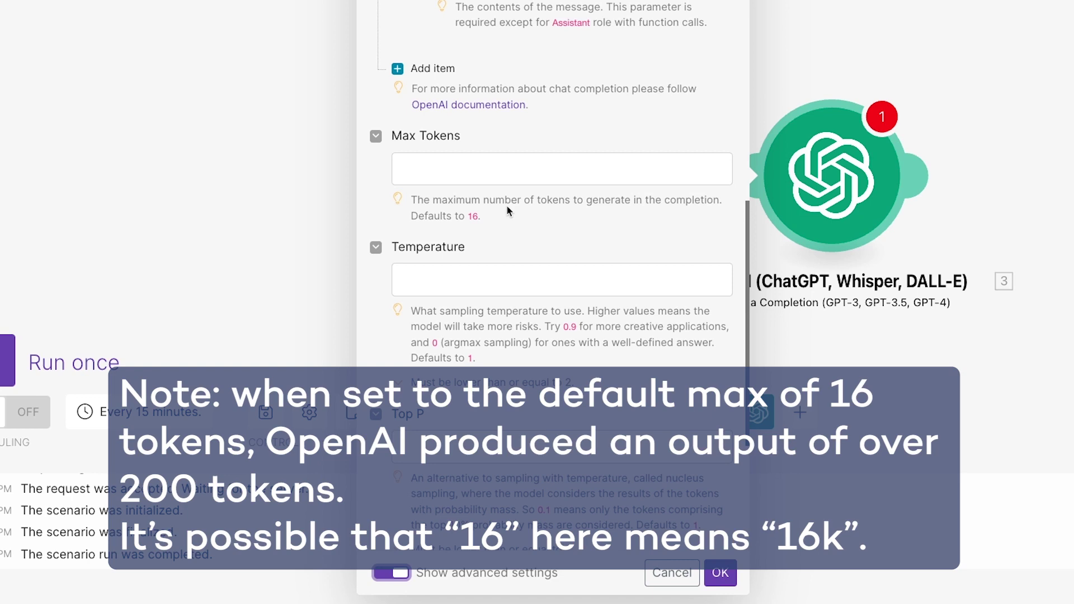
left_click_drag(482, 216, 415, 213)
left_click(518, 223)
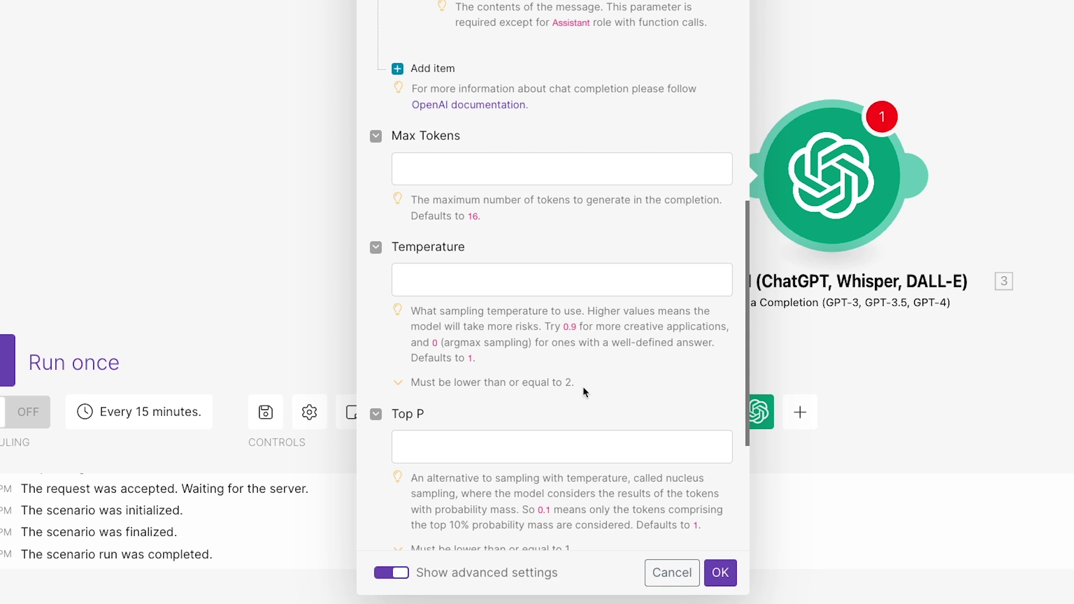
left_click(519, 288)
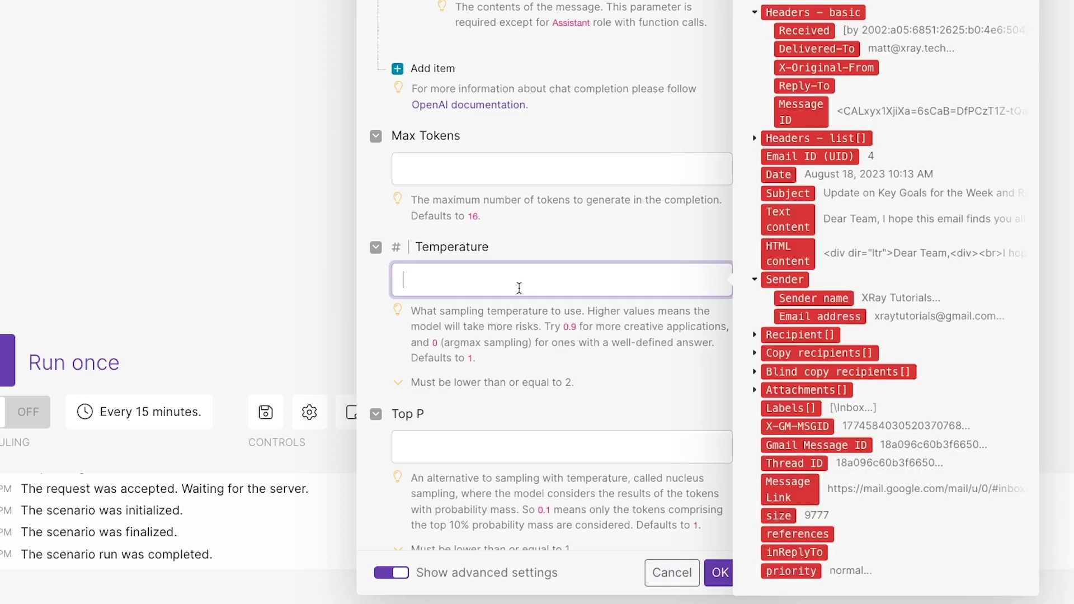
type(".7")
left_click(511, 445)
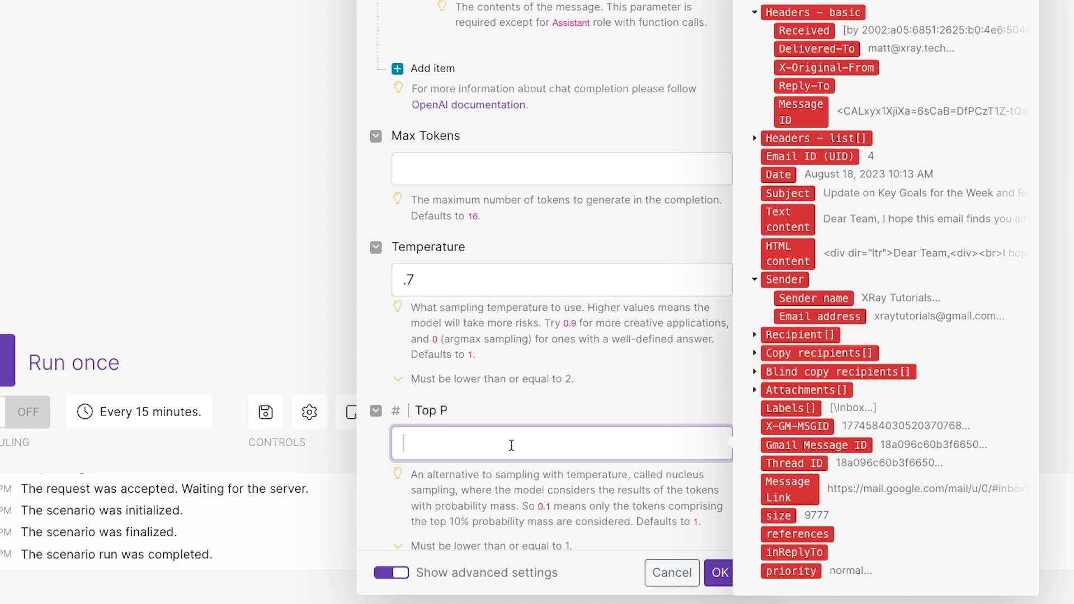
type(".7")
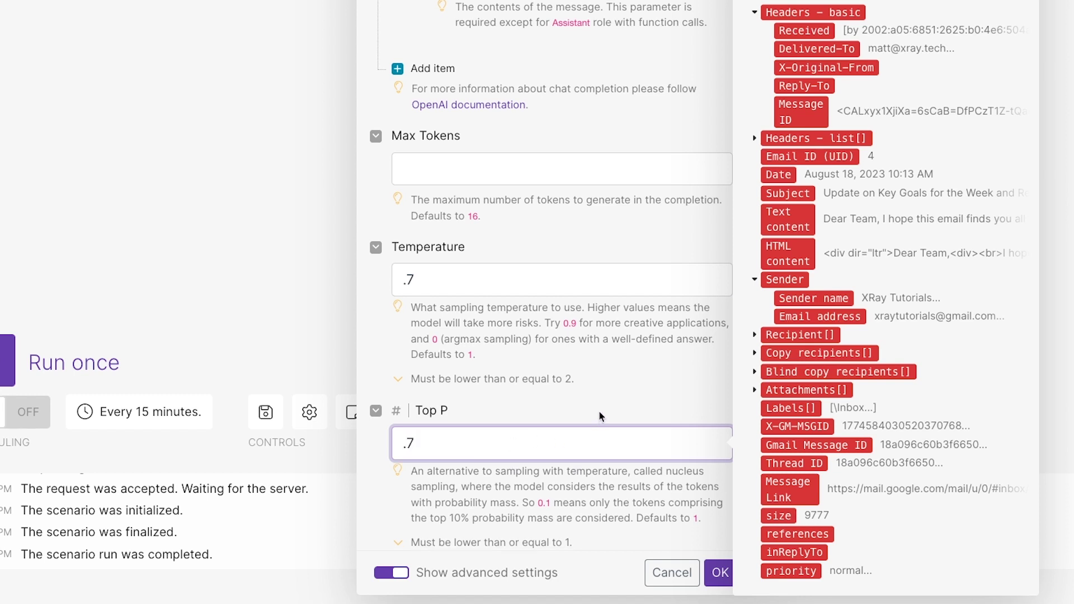
left_click(599, 413)
Set Number of completions to 1 and Echo to No, then save the module
scroll(599, 412, "down", 2)
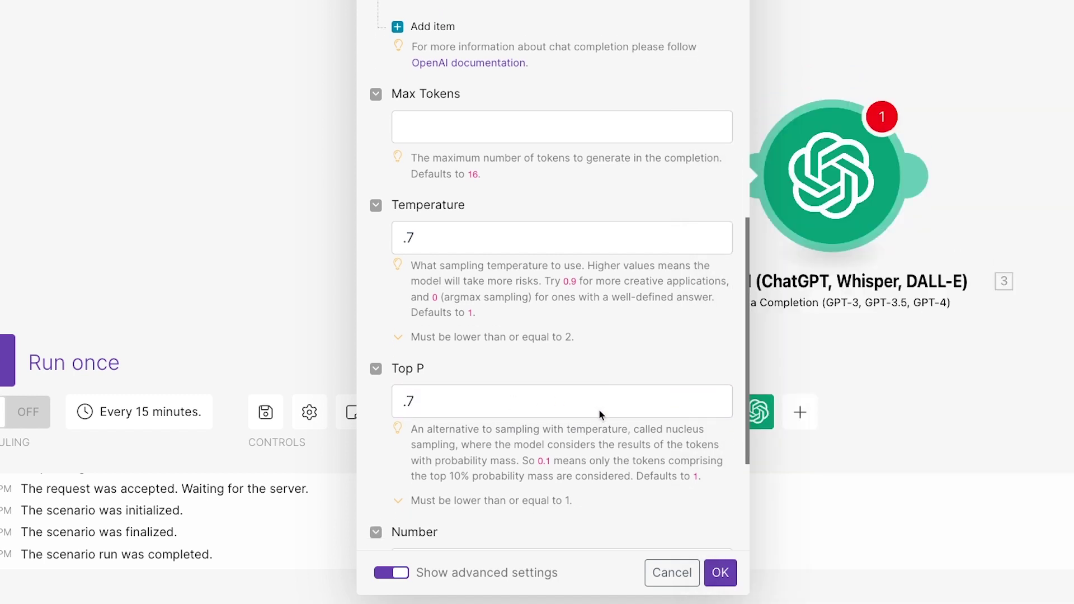
scroll(599, 413, "down", 2)
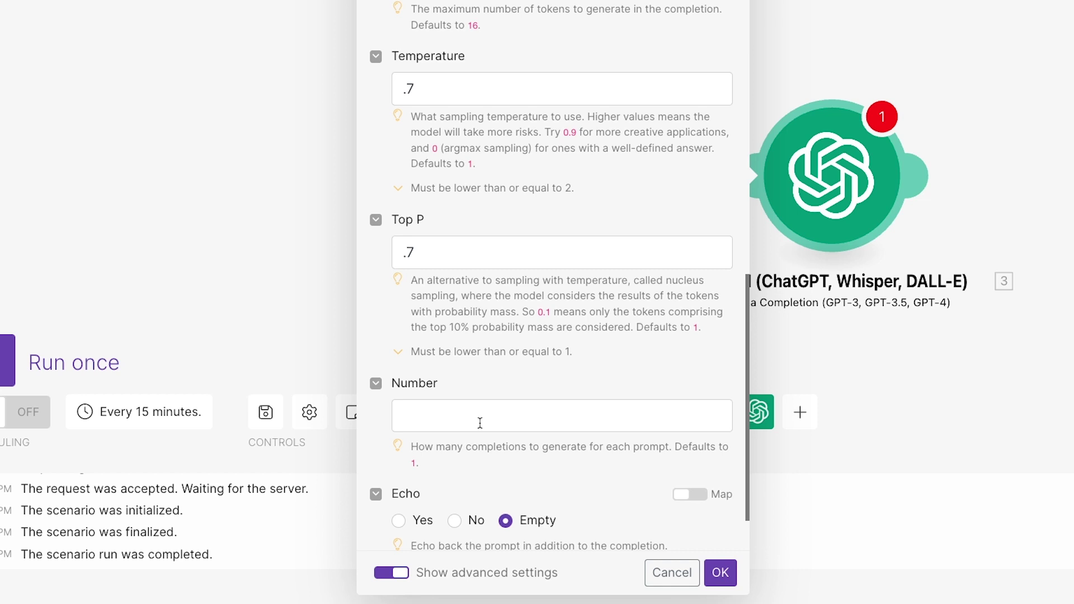
left_click(480, 423)
type("3")
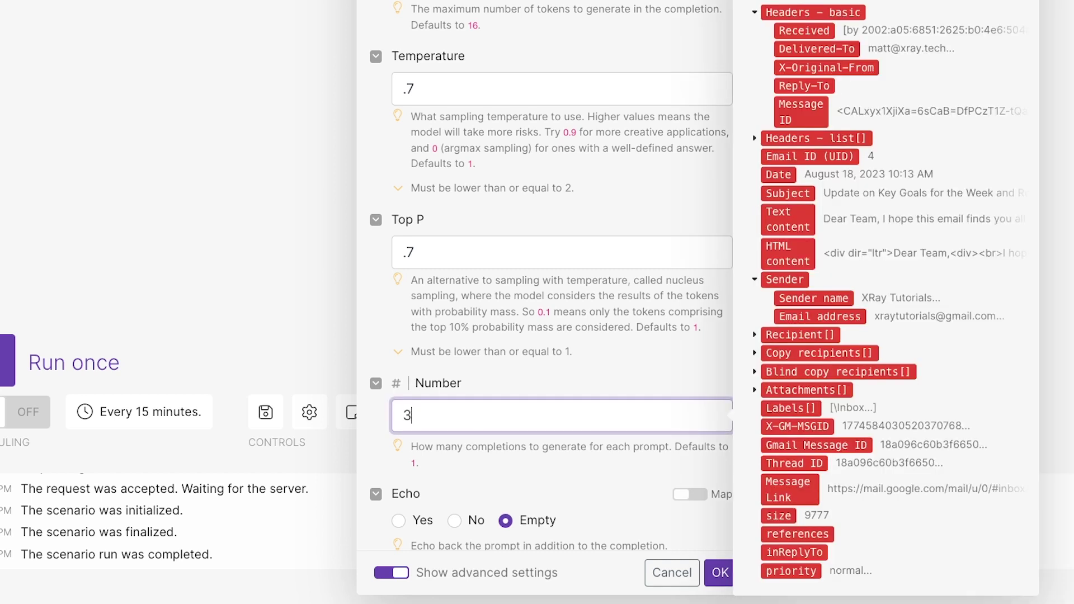
key("BackSpace")
type("1")
left_click(548, 372)
scroll(549, 370, "down", 2)
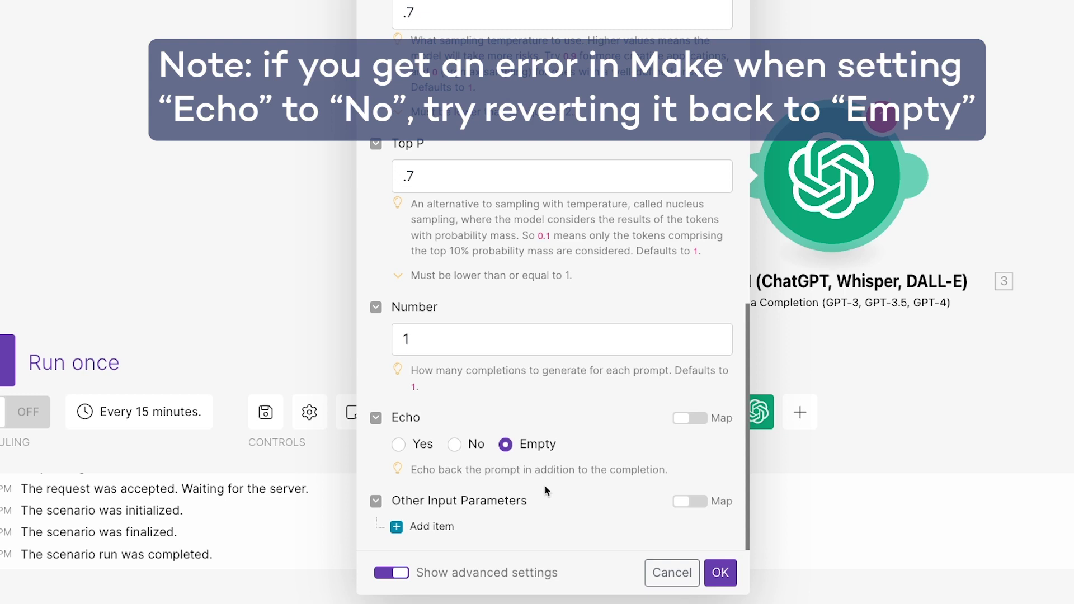
left_click(454, 445)
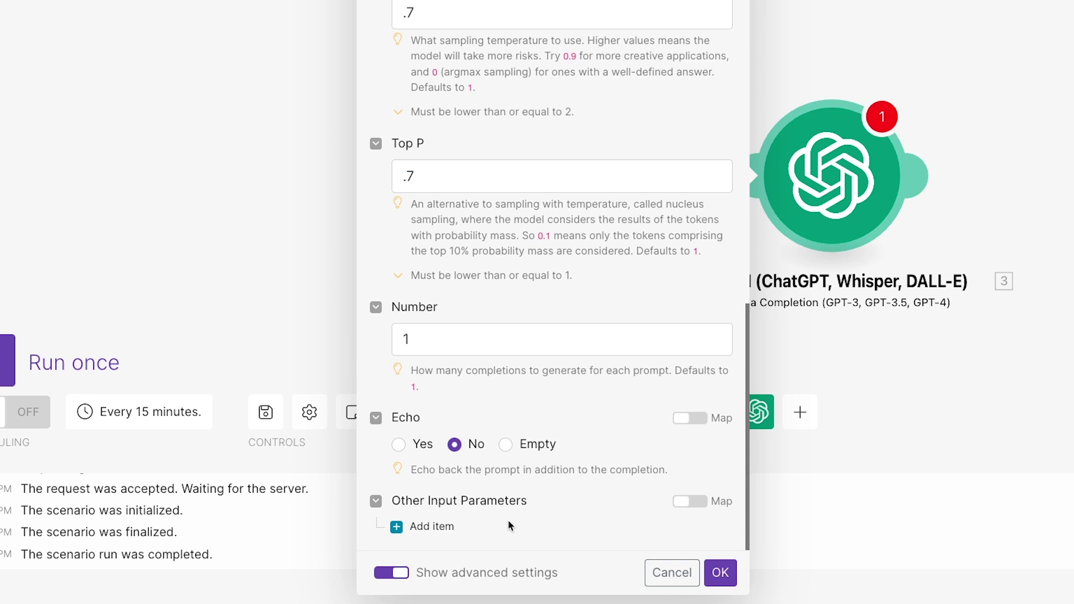
left_click(732, 580)
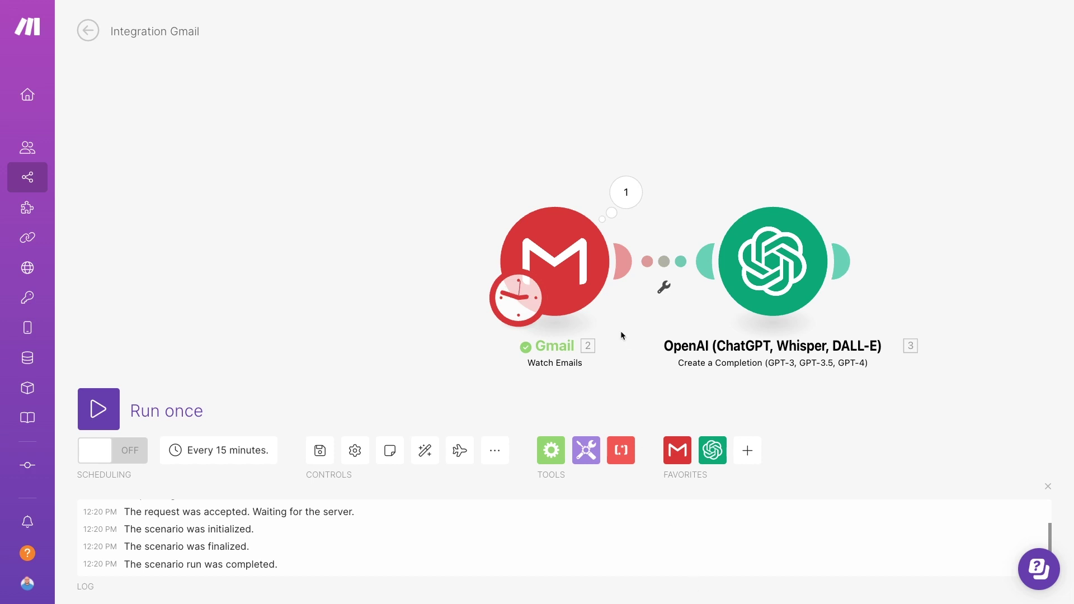
right_click(579, 279)
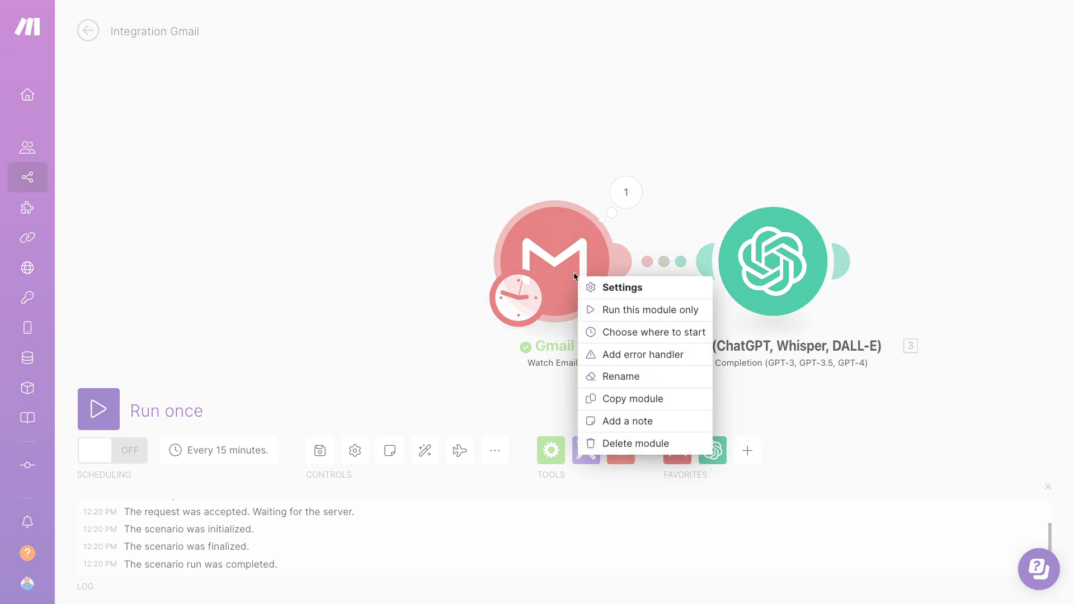
left_click(646, 332)
left_click(653, 315)
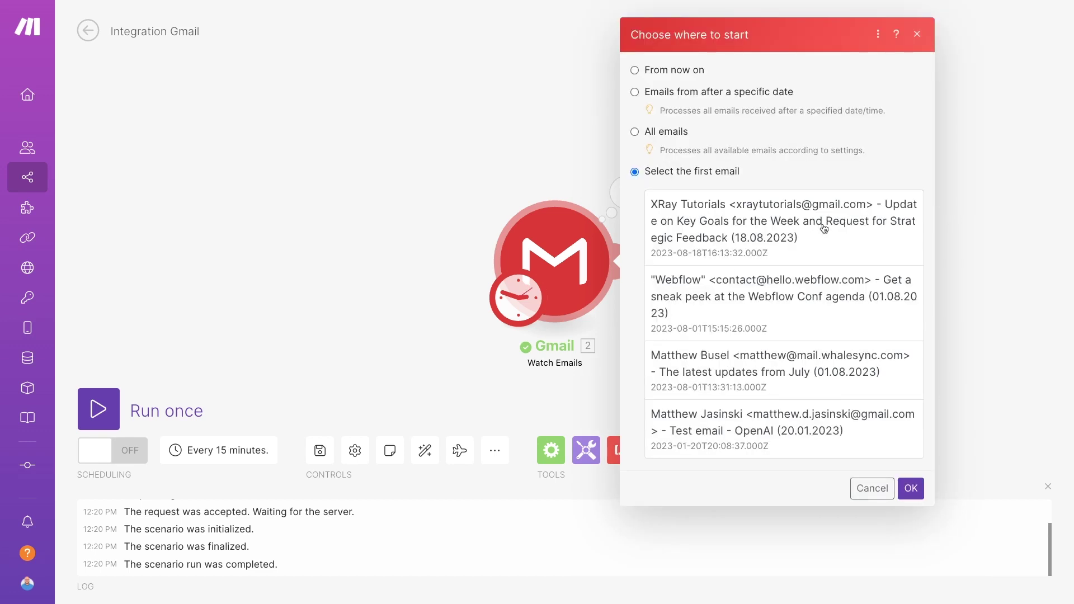
left_click(753, 256)
left_click(911, 485)
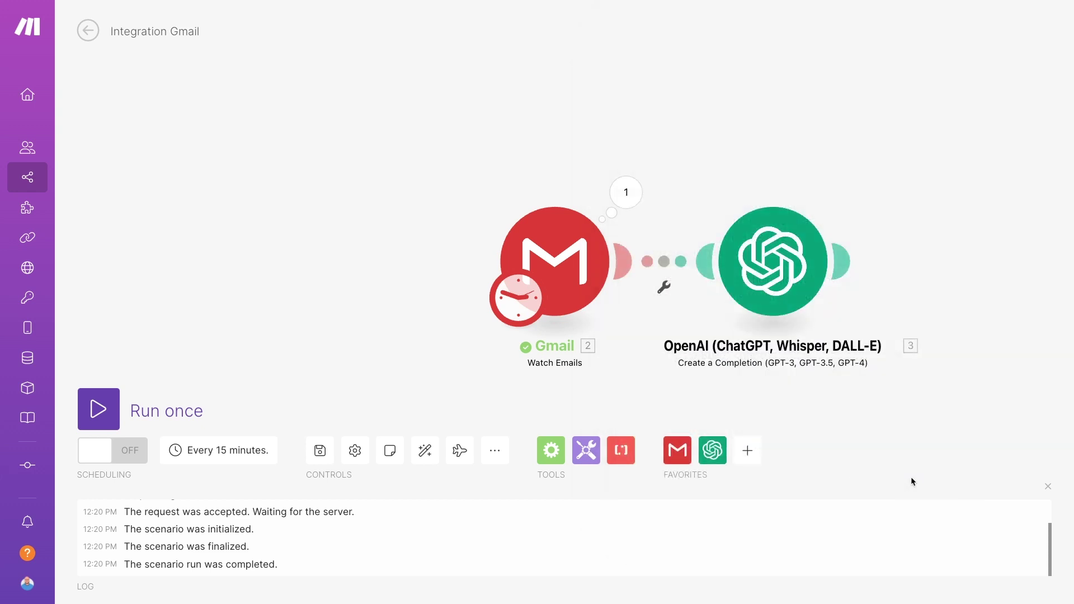
left_click(98, 410)
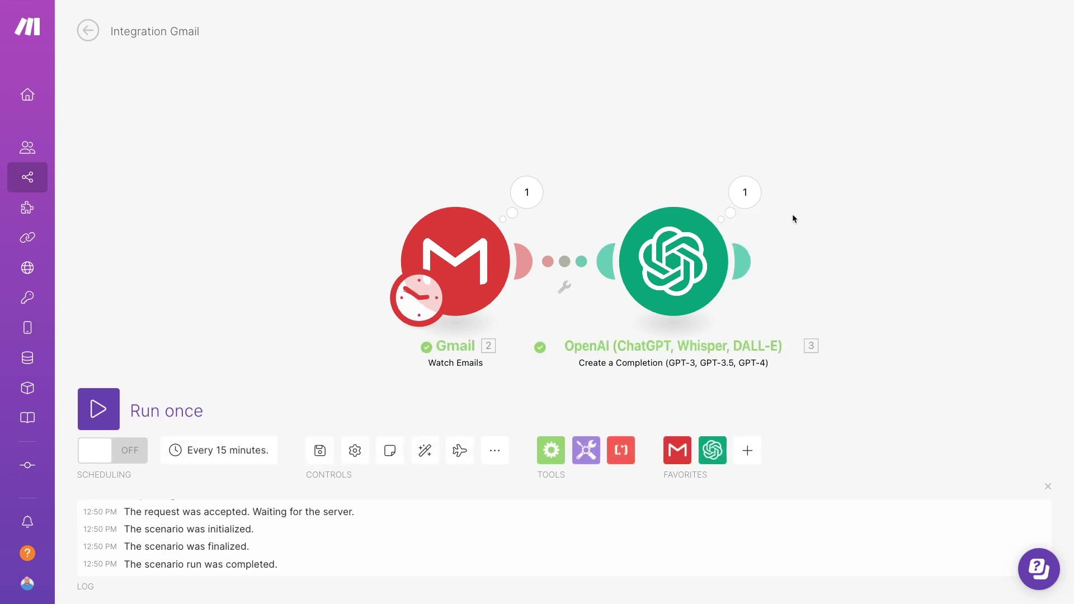
left_click(745, 208)
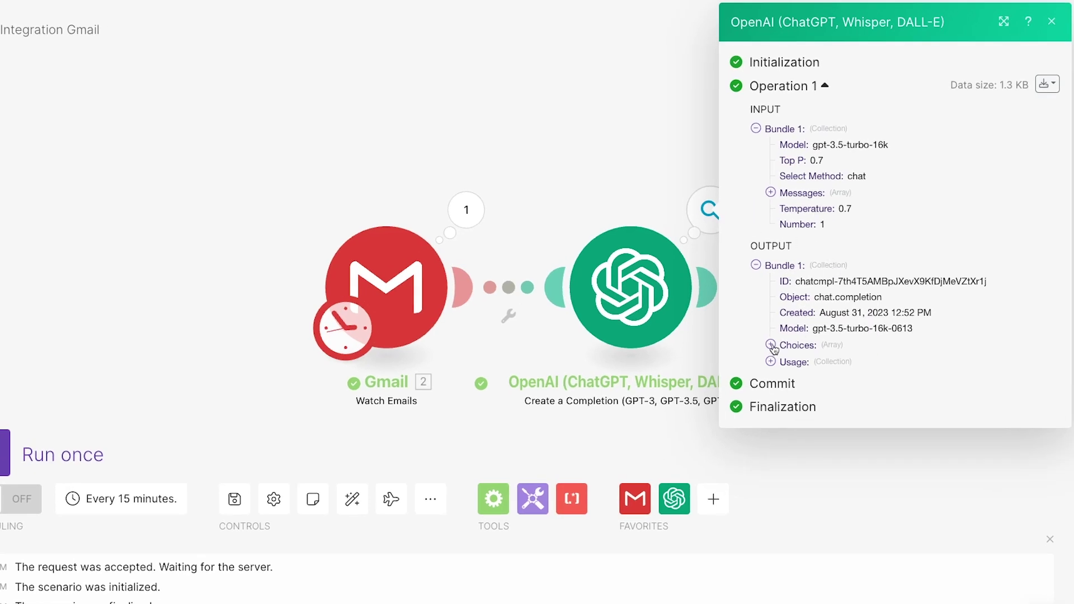
left_click(771, 345)
left_click(786, 361)
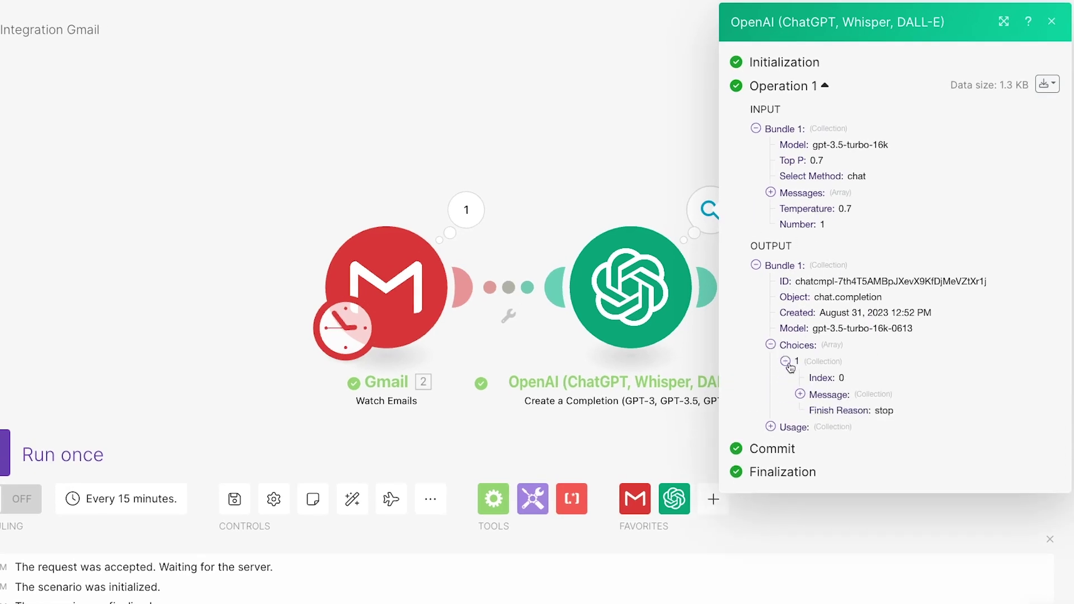
left_click(800, 394)
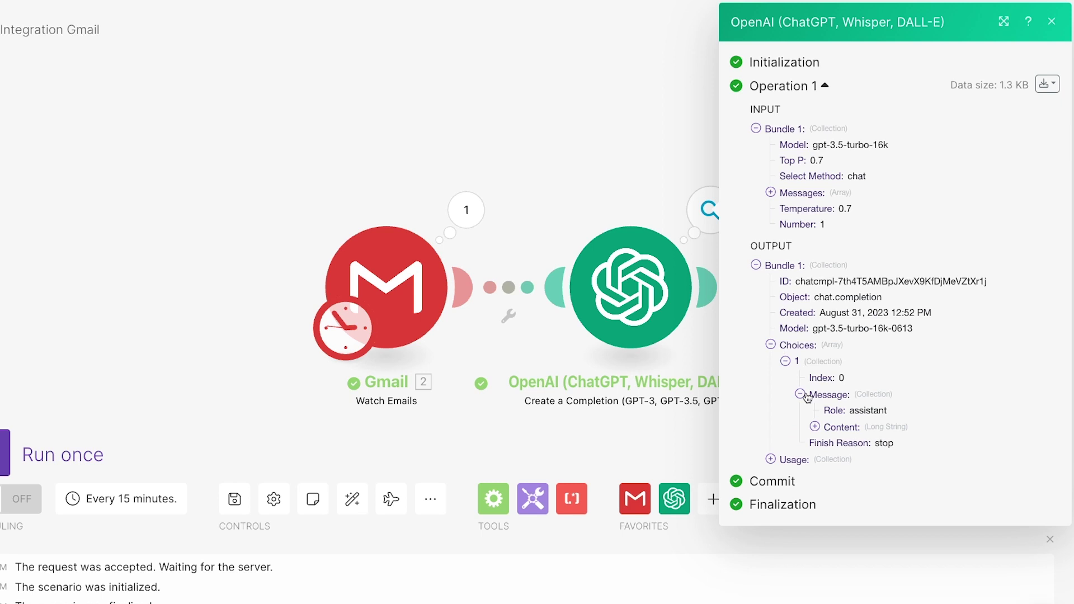
left_click(818, 424)
scroll(923, 442, "down", 2)
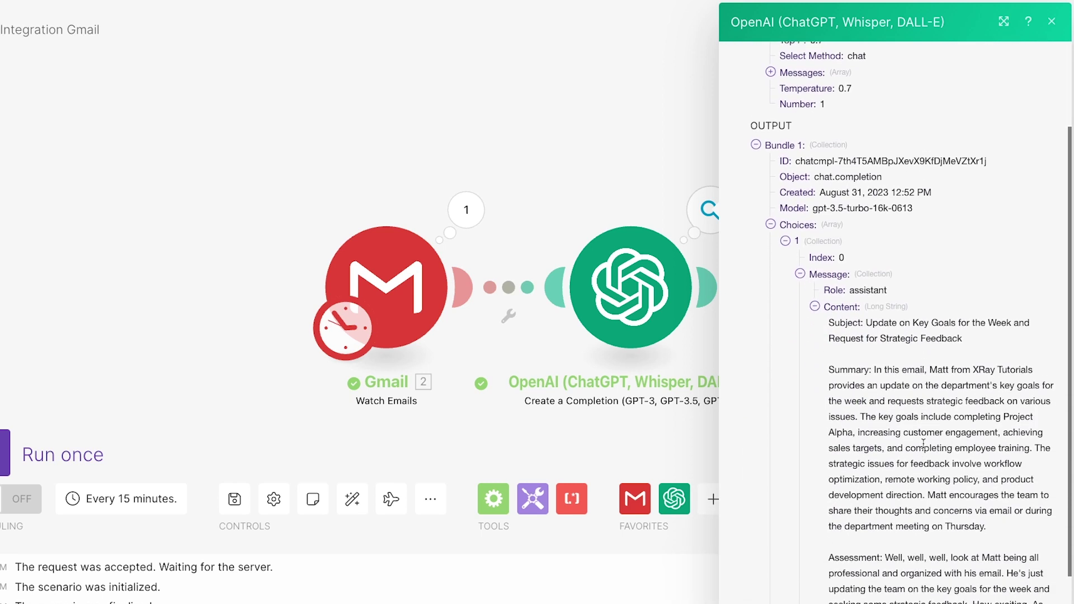
scroll(923, 445, "down", 2)
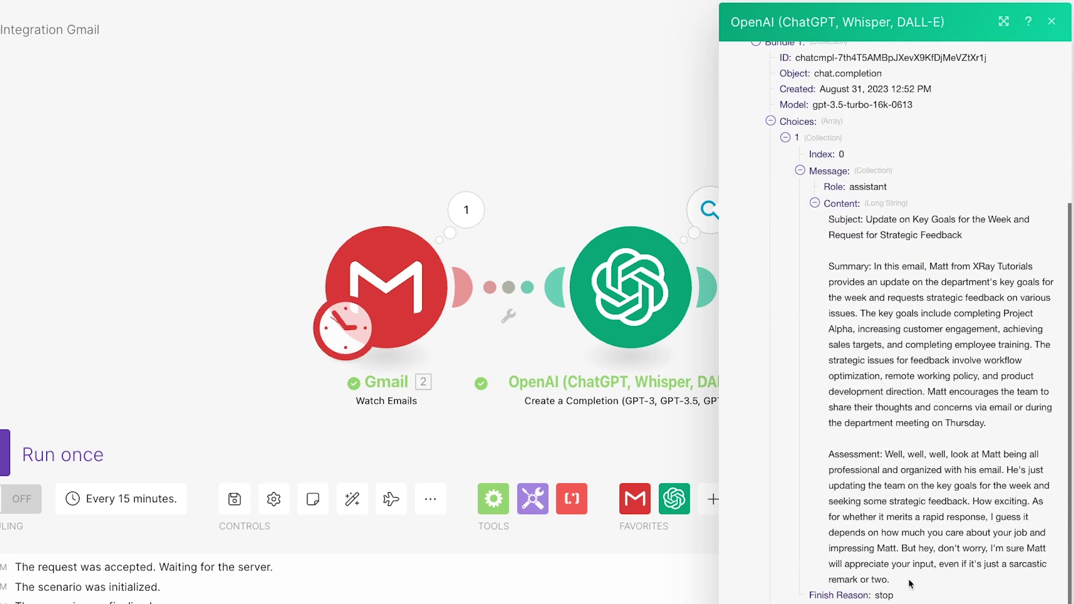
left_click_drag(909, 582, 830, 448)
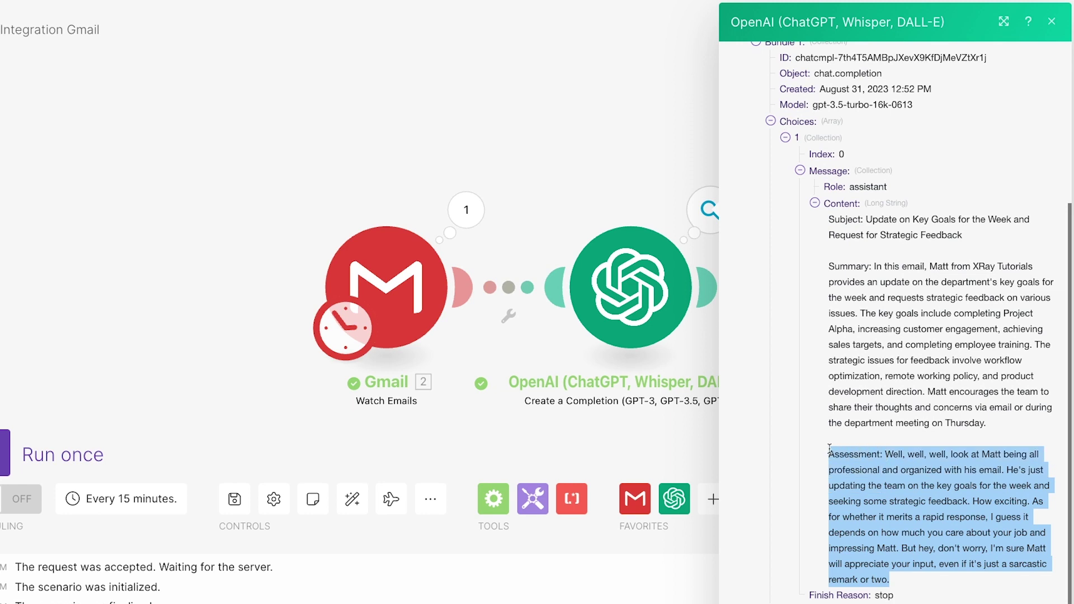
left_click(952, 582)
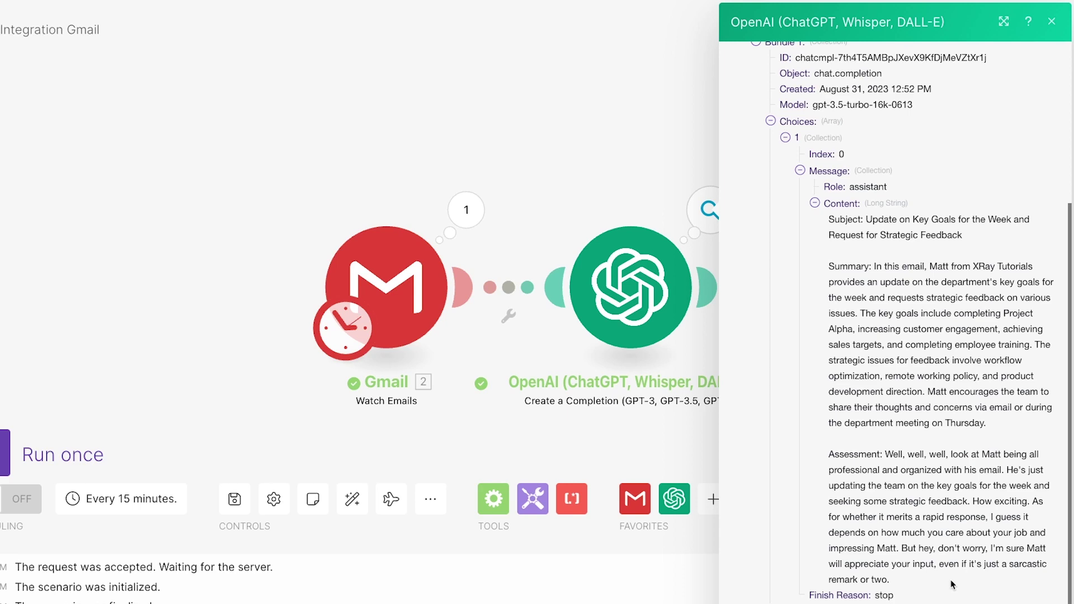
scroll(952, 585, "down", 1)
left_click(1052, 21)
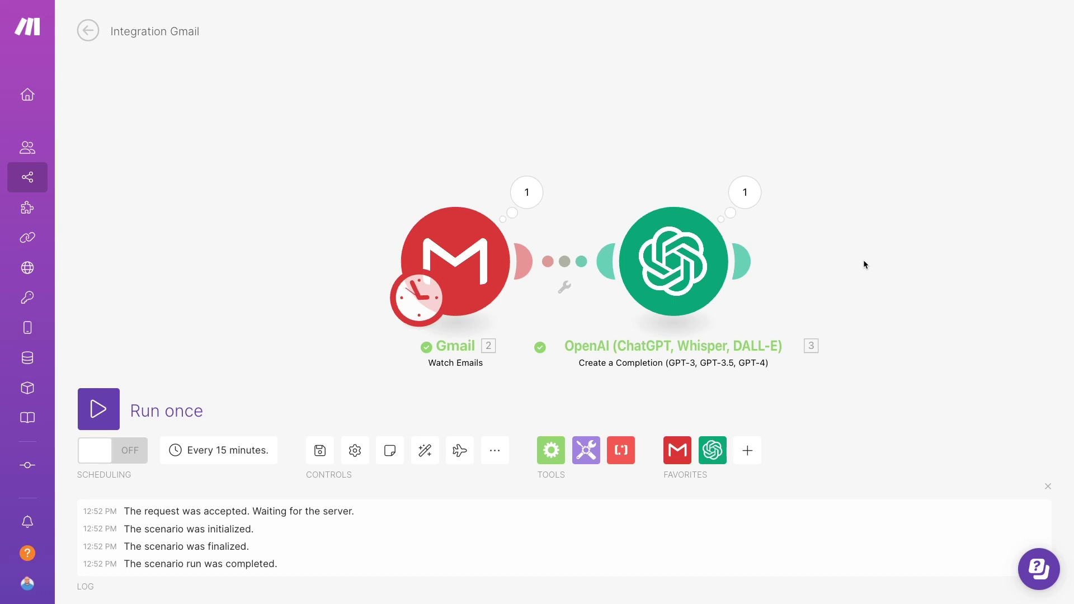
Add a Gmail Send an Email module after the OpenAI step
left_click(747, 262)
type("gmail")
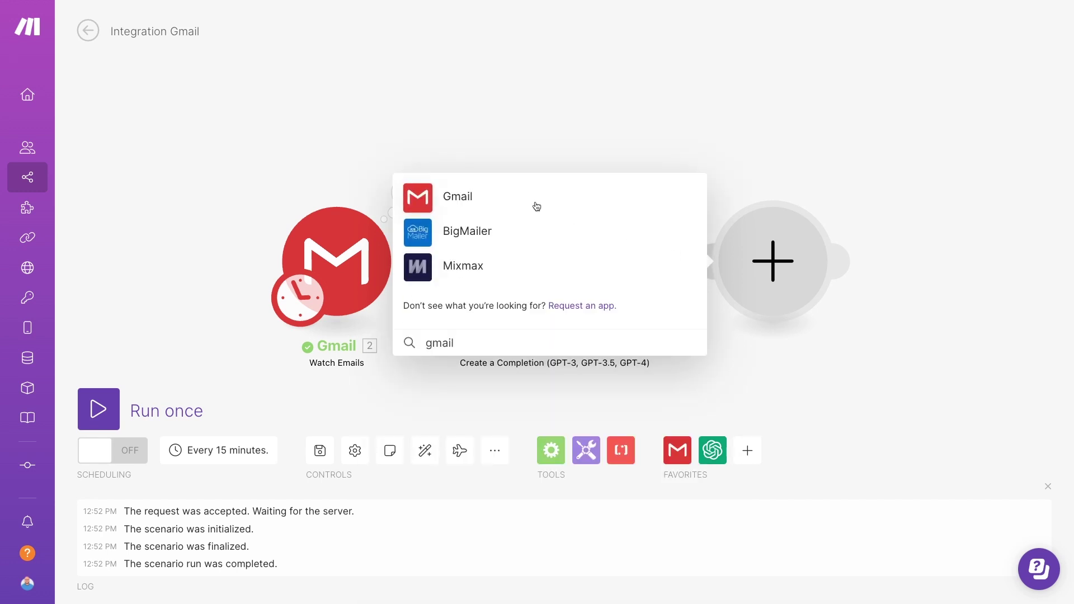
left_click(534, 207)
left_click(491, 366)
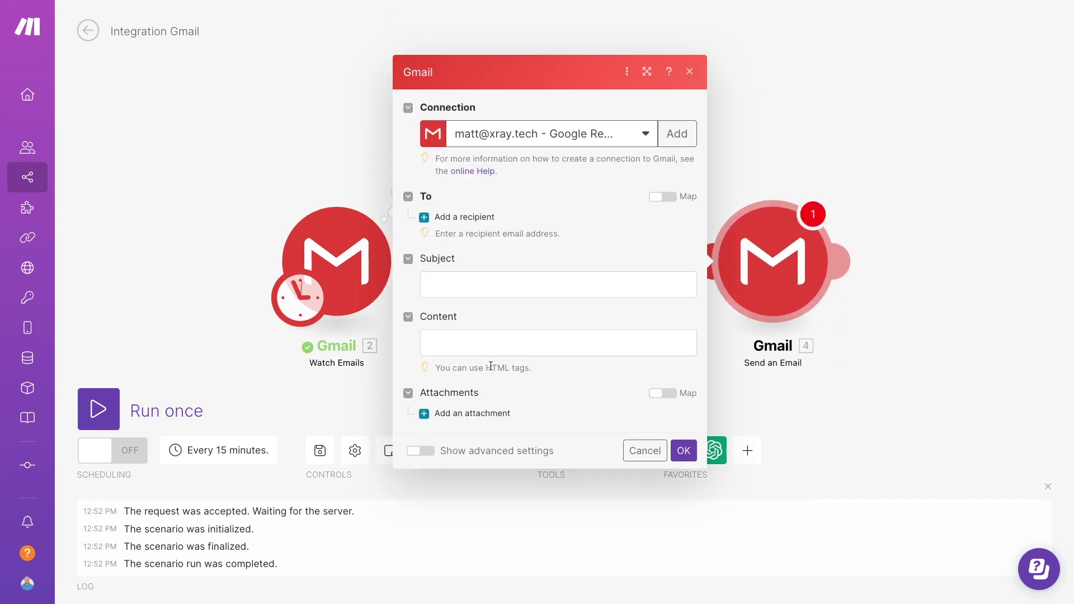
Enter the recipient's e-mail address and set the subject to 'Your AI Summary of:' plus the original Subject
left_click(454, 219)
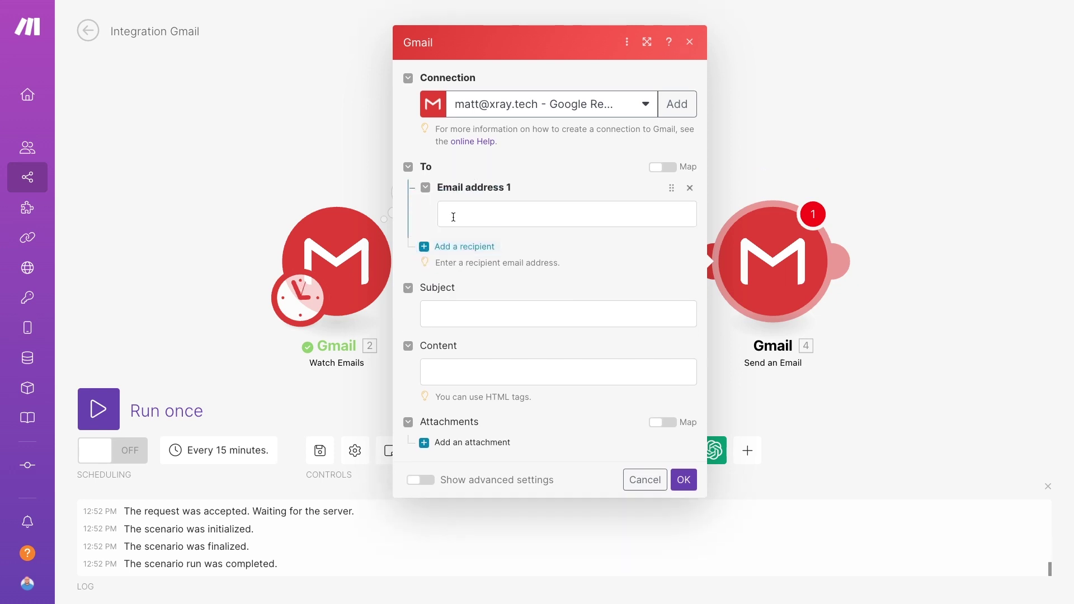
left_click(455, 217)
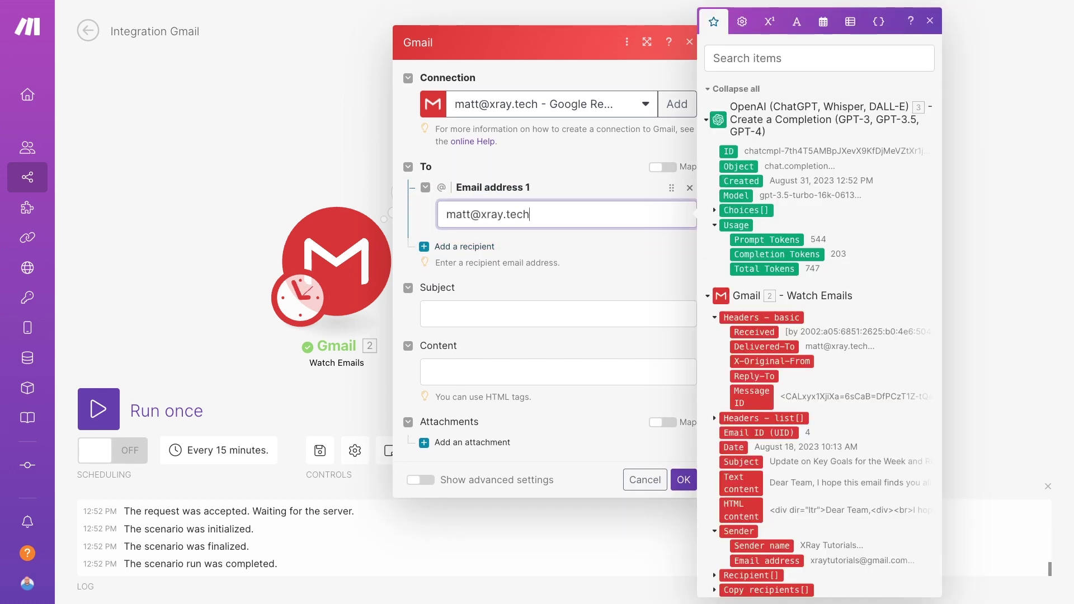
left_click(468, 312)
type("Your AI Summary of")
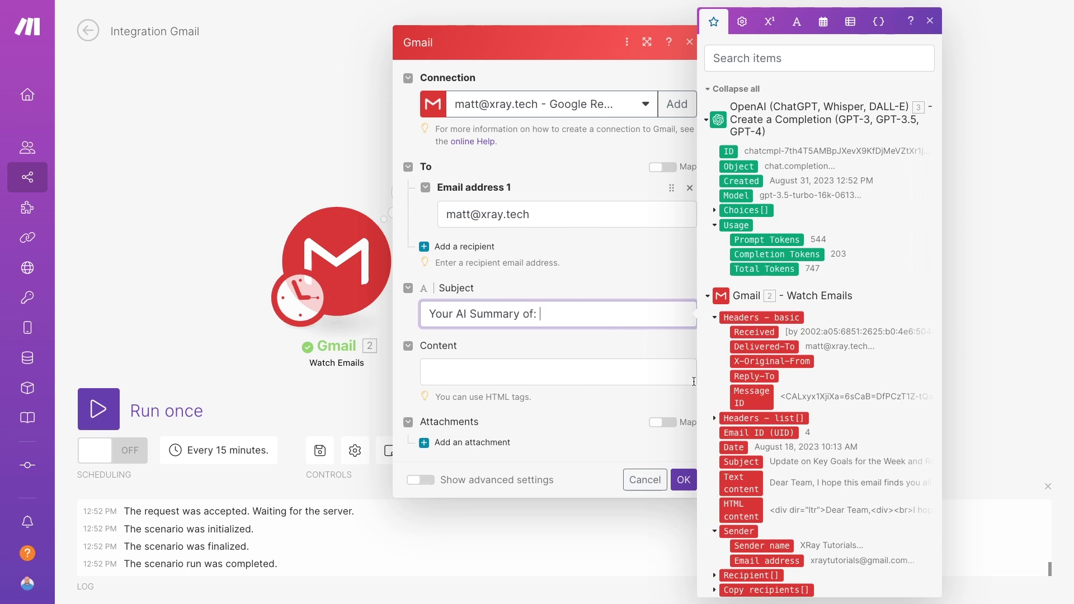
type(":")
left_click(742, 463)
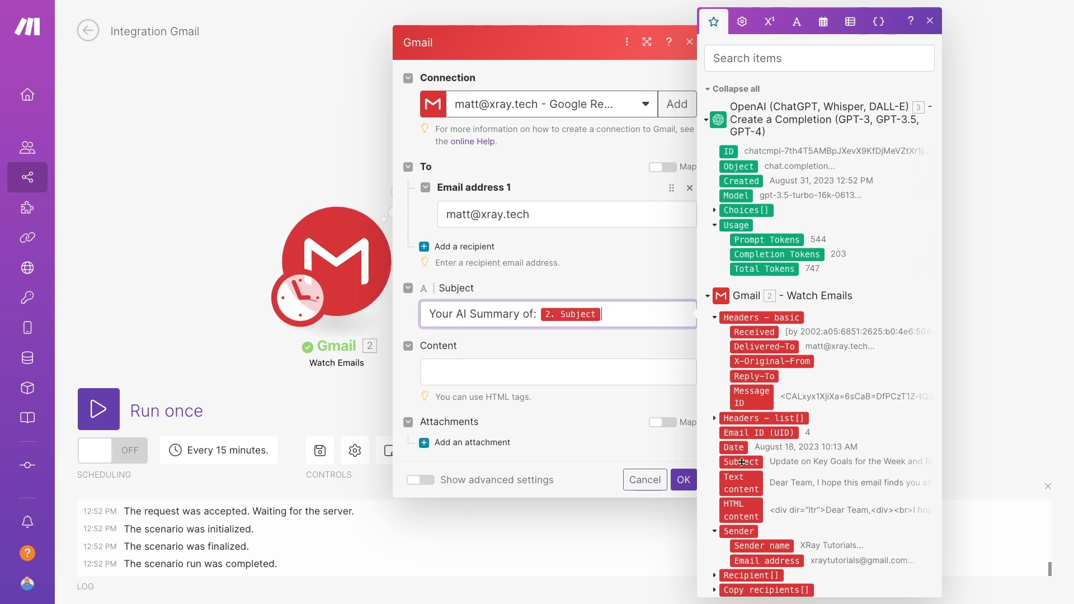
Write the body 'Here is your AI-generated summary of the [Subject] email:' with the OpenAI reply content, then save
left_click(536, 376)
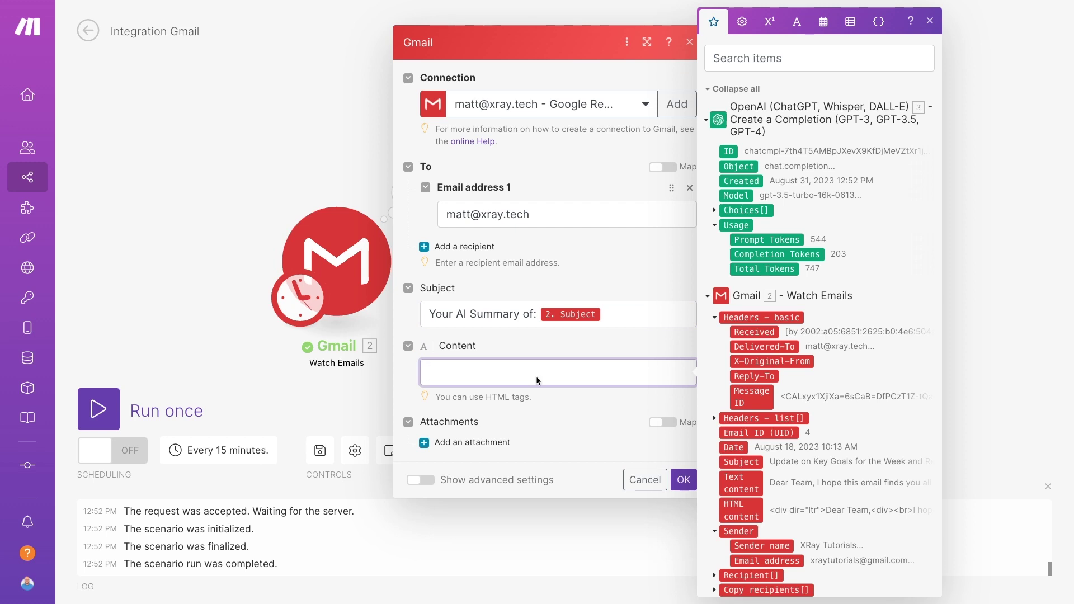
type("Here is your AI-generated summary of ")
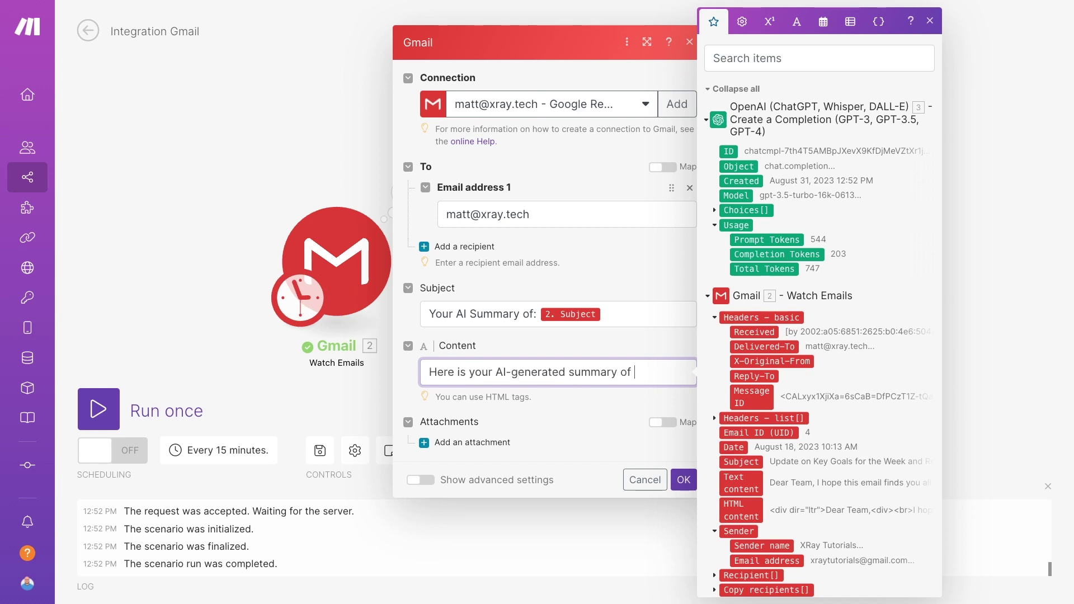
type("the")
left_click(742, 463)
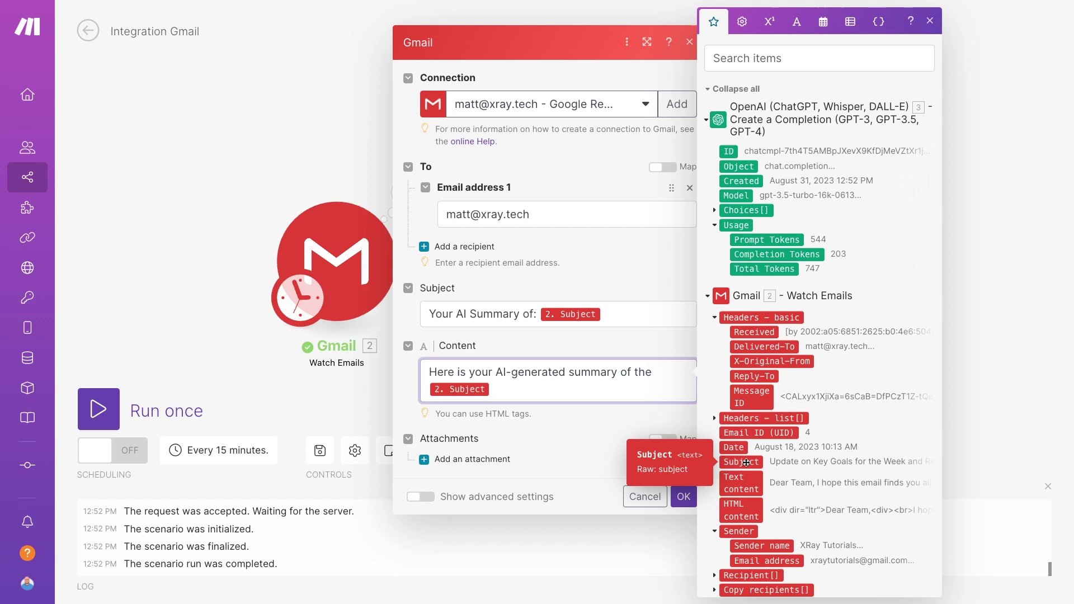
type("email:")
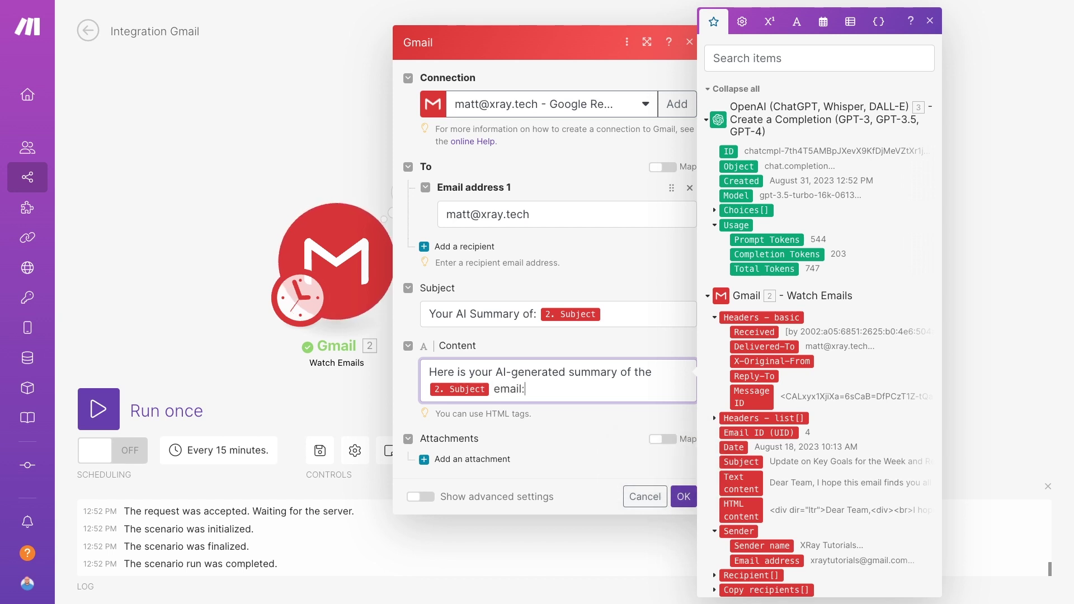
key("Return")
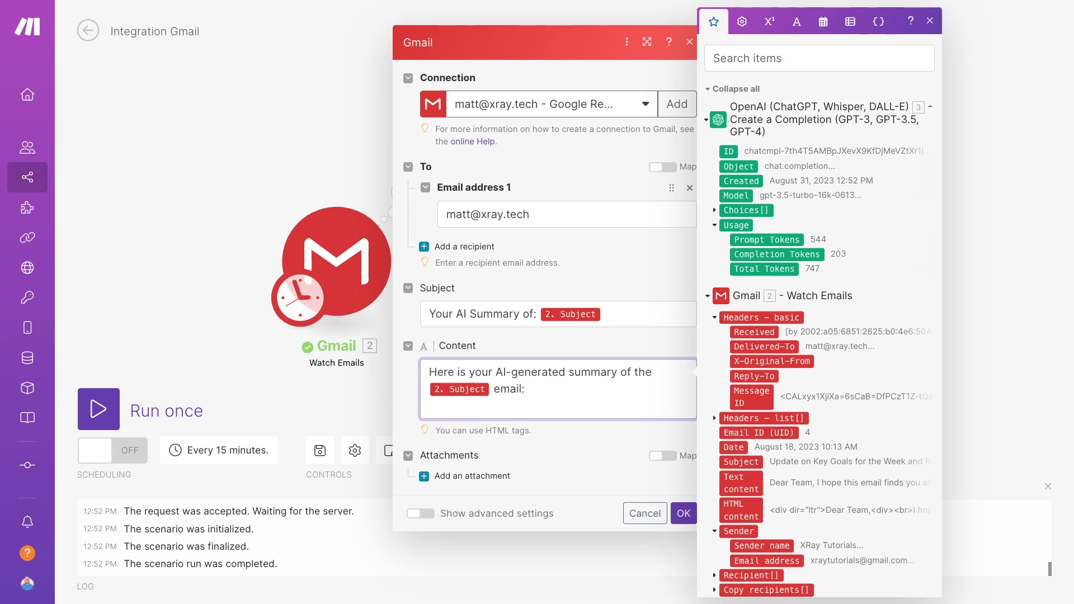
left_click(716, 212)
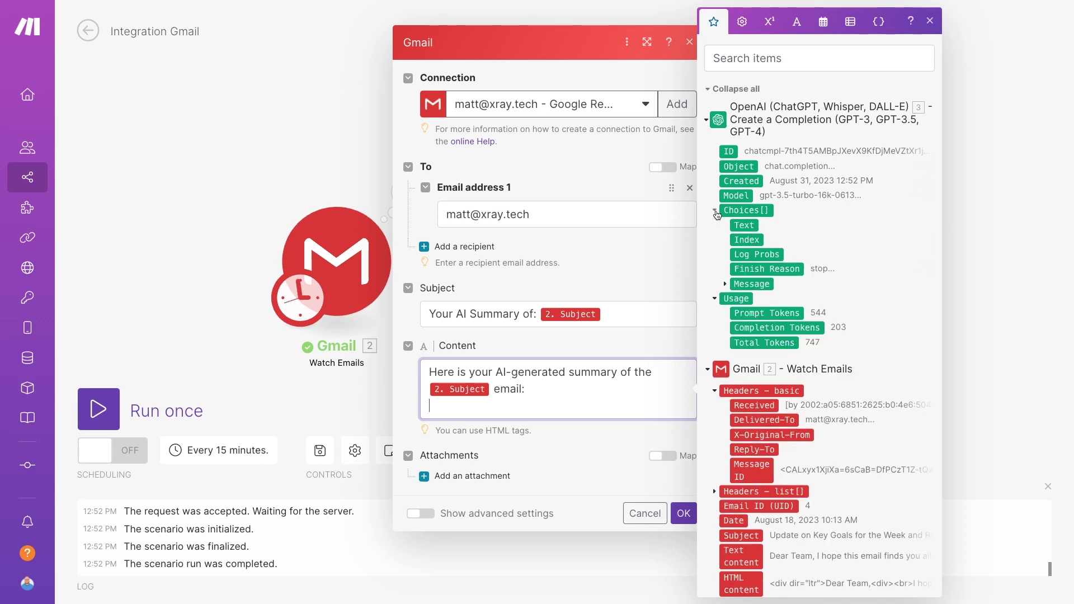
left_click(726, 286)
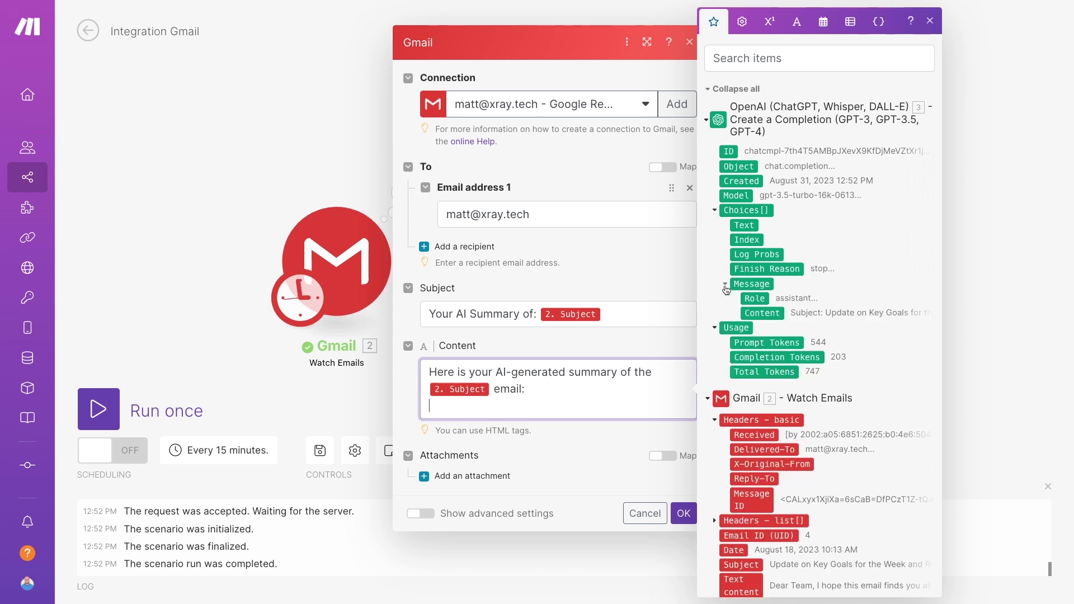
left_click(759, 314)
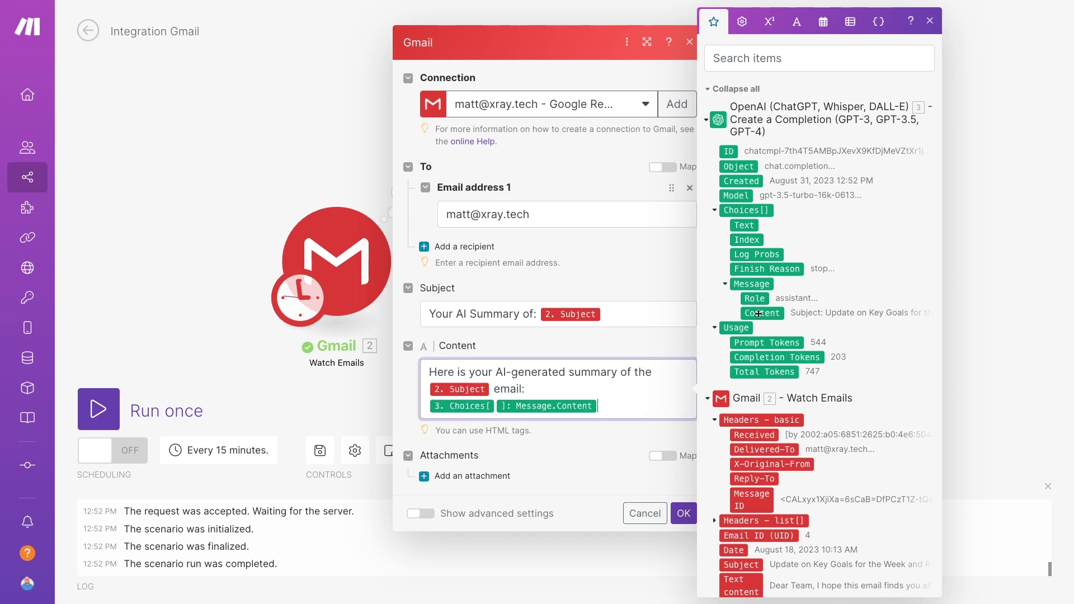
left_click(604, 440)
left_click(683, 513)
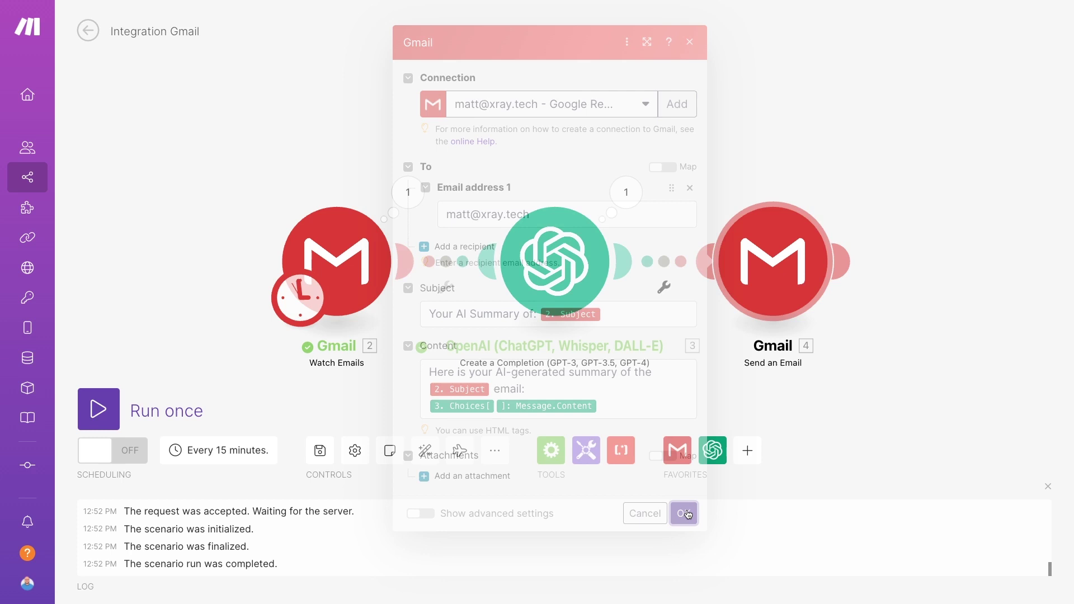
Start the Gmail trigger from the Key Goals for the Week email and run the scenario once
right_click(328, 283)
left_click(388, 338)
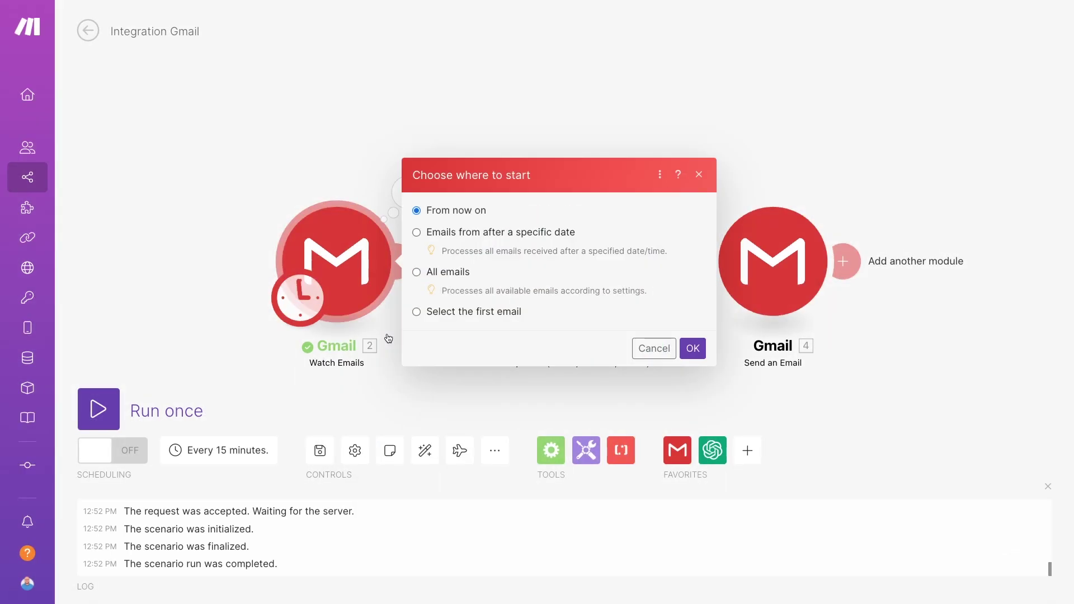
left_click(459, 312)
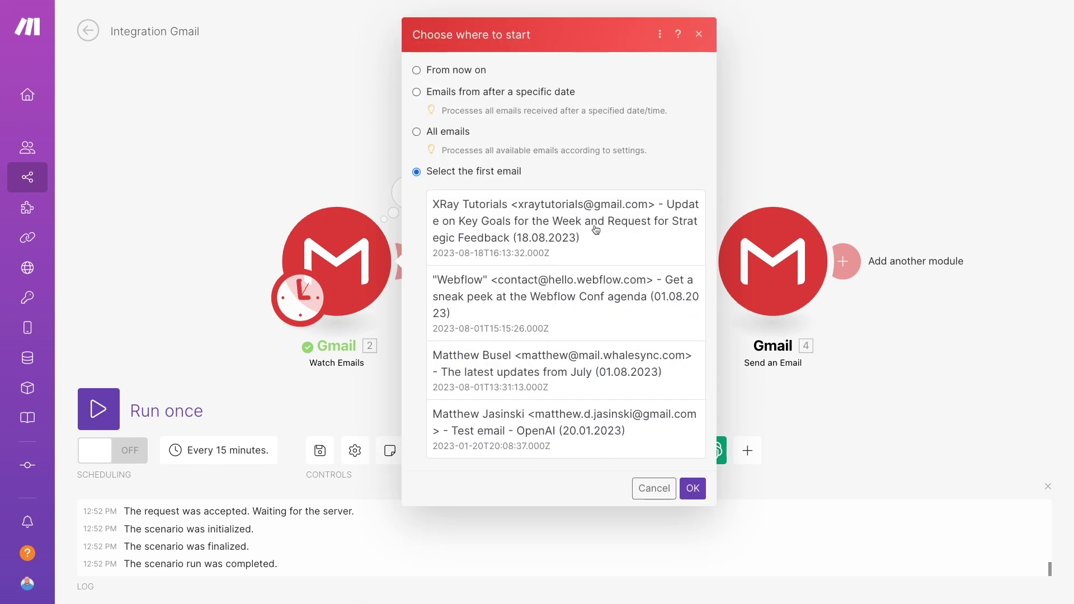
left_click(595, 230)
left_click(698, 485)
left_click(106, 423)
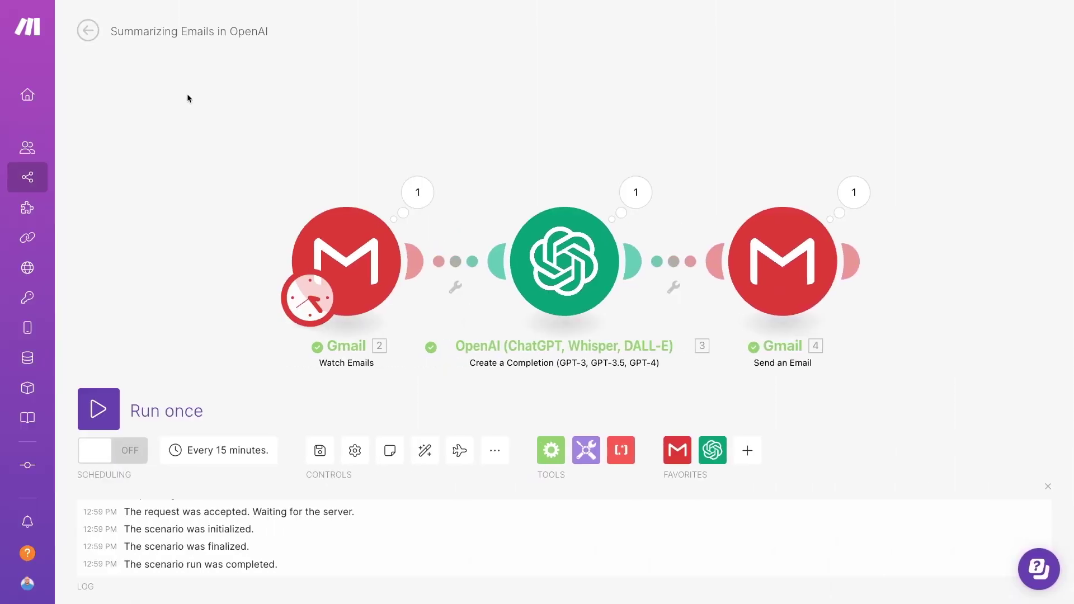
Save the scenario and turn its 15-minute scheduling on
left_click(320, 450)
left_click(119, 451)
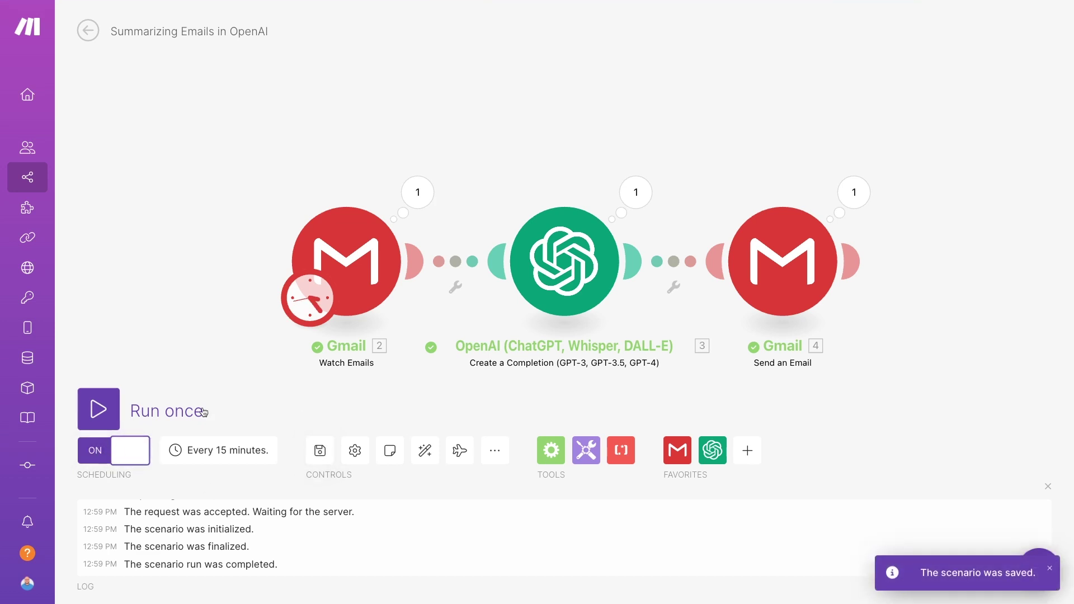